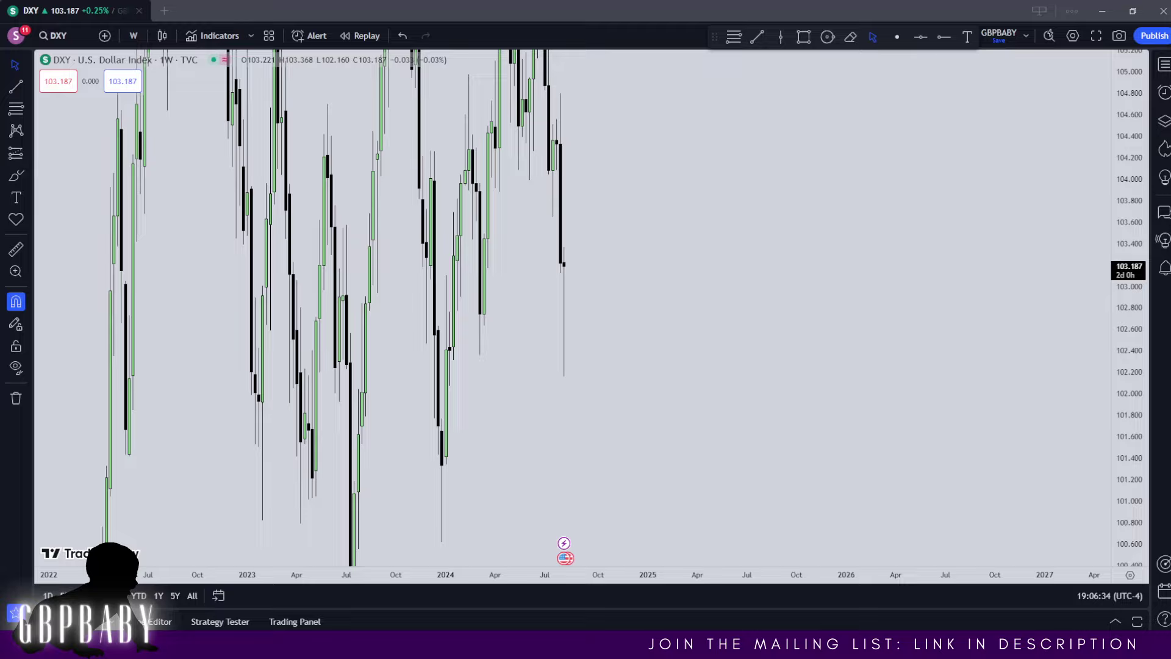
- Switch the DXY chart from the weekly to the 1 day interval
{"action": "left_click_drag", "start_coordinate": [1143, 138], "coordinate": [1128, 244]}
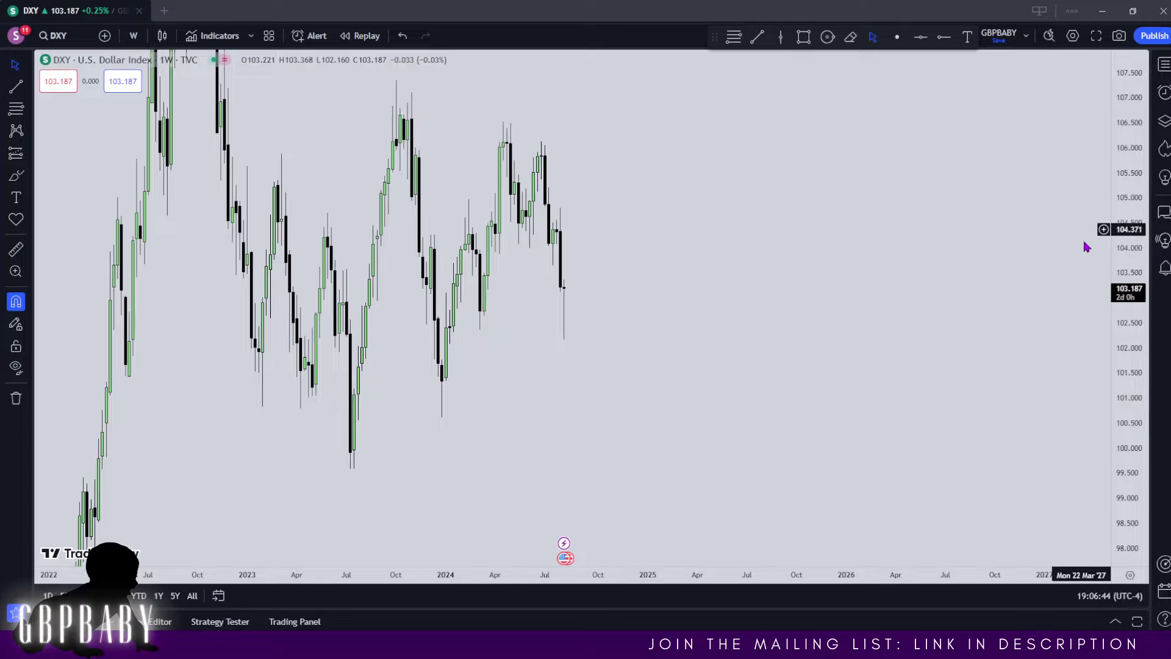
{"action": "left_click_drag", "start_coordinate": [1129, 292], "coordinate": [1147, 63]}
{"action": "left_click_drag", "start_coordinate": [732, 220], "coordinate": [918, 298]}
{"action": "scroll", "coordinate": [918, 299], "scroll_direction": "up", "scroll_amount": 5}
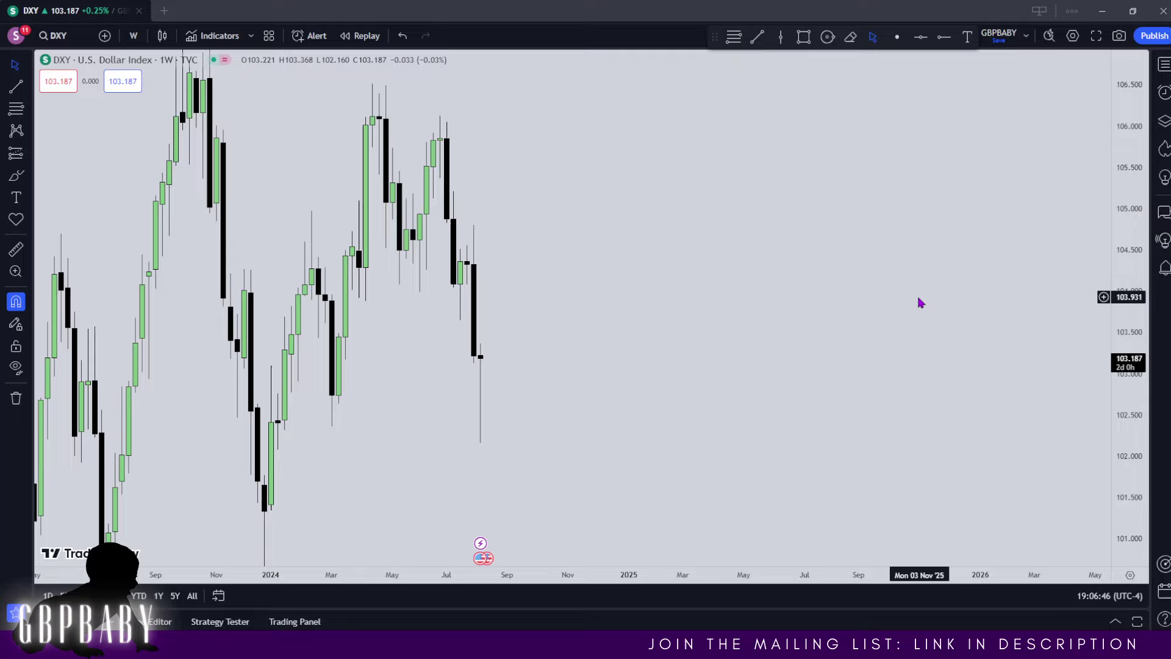
{"action": "left_click_drag", "start_coordinate": [693, 324], "coordinate": [772, 249]}
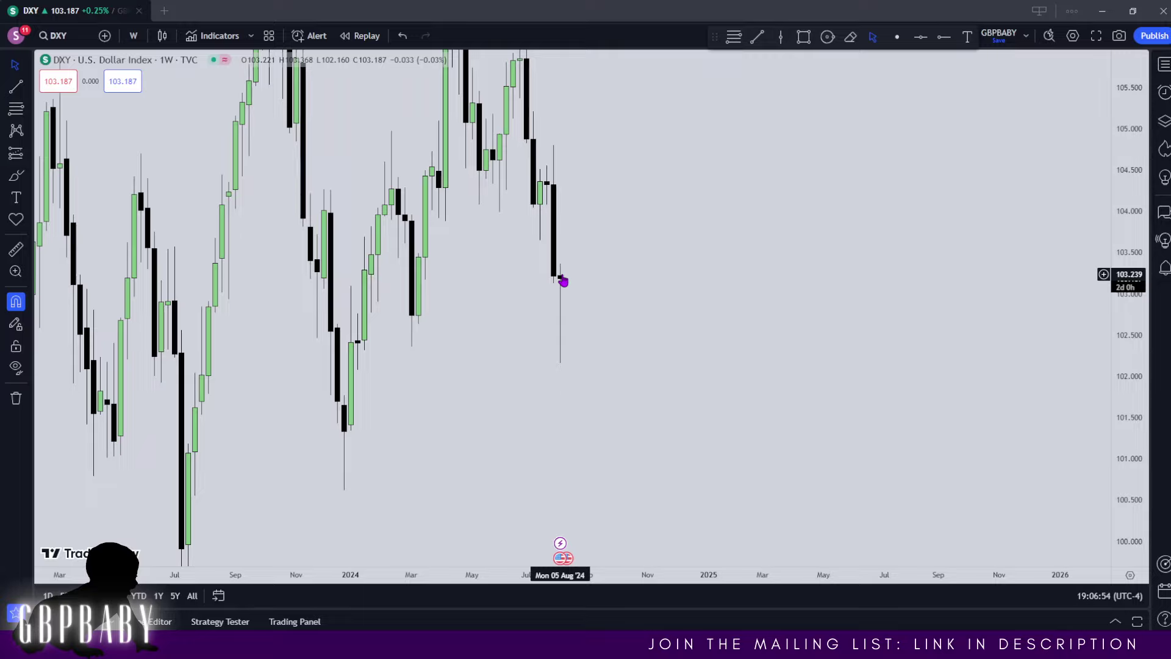
{"action": "left_click_drag", "start_coordinate": [702, 307], "coordinate": [664, 266]}
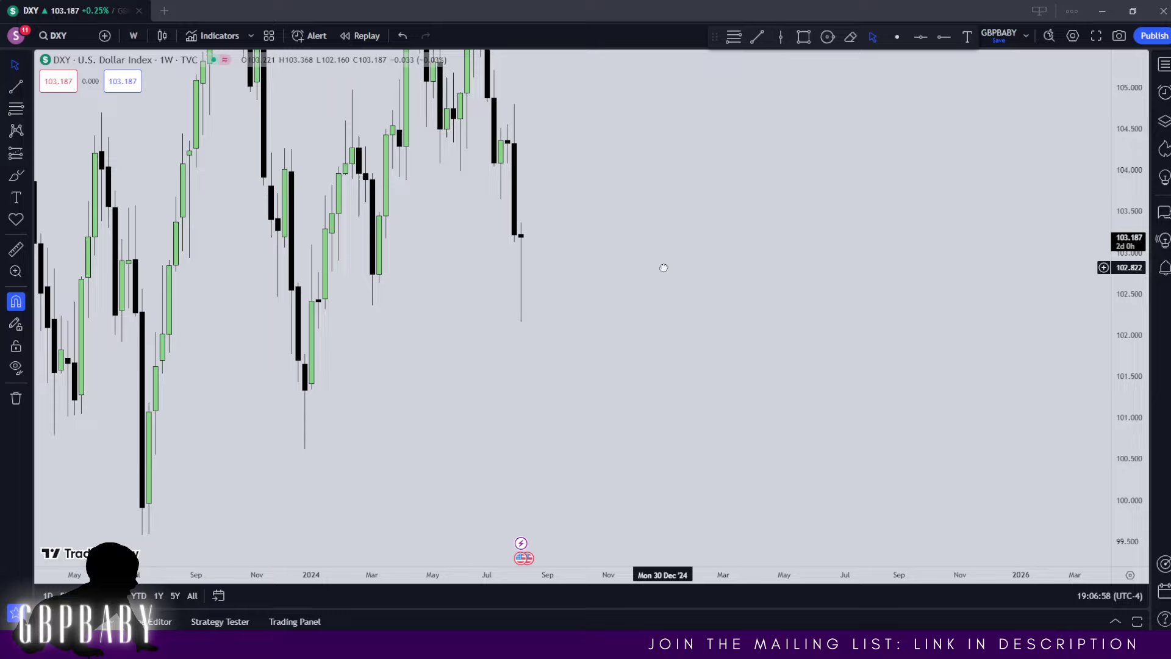
{"action": "left_click", "coordinate": [133, 36]}
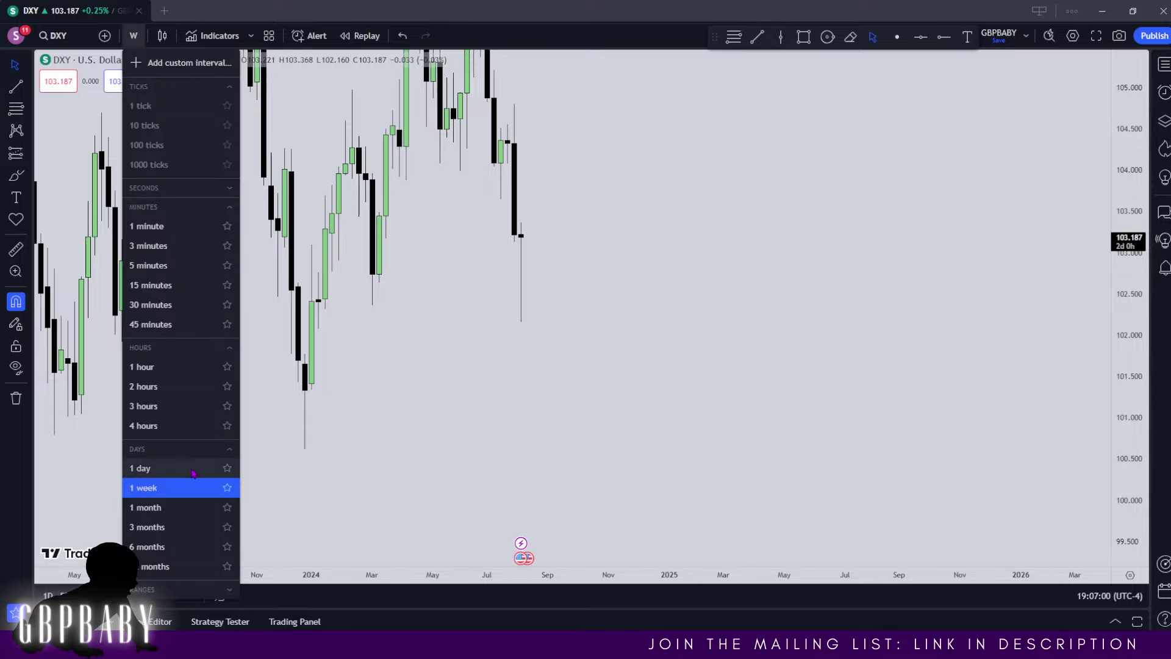
{"action": "left_click", "coordinate": [158, 467]}
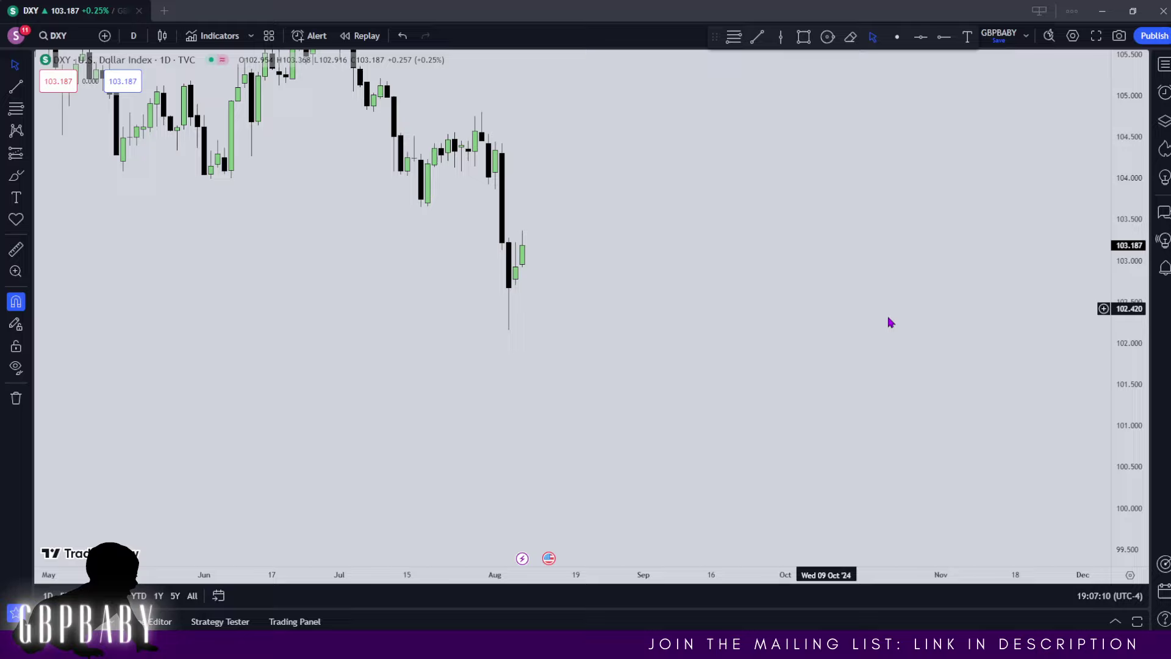
- Draw horizontal rays from the lows of the last three daily candles, at 102.916, 102.700 and 102.160
{"action": "left_click_drag", "start_coordinate": [1108, 376], "coordinate": [1122, 201]}
{"action": "left_click_drag", "start_coordinate": [643, 290], "coordinate": [698, 383]}
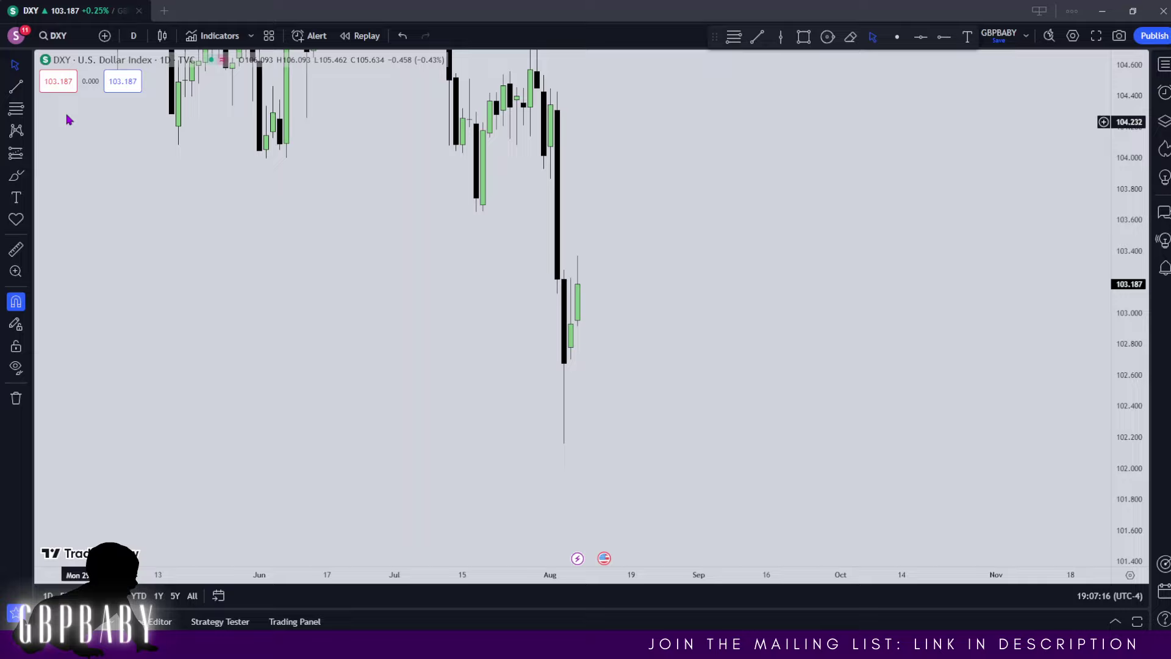
{"action": "left_click", "coordinate": [27, 86]}
{"action": "left_click", "coordinate": [48, 241]}
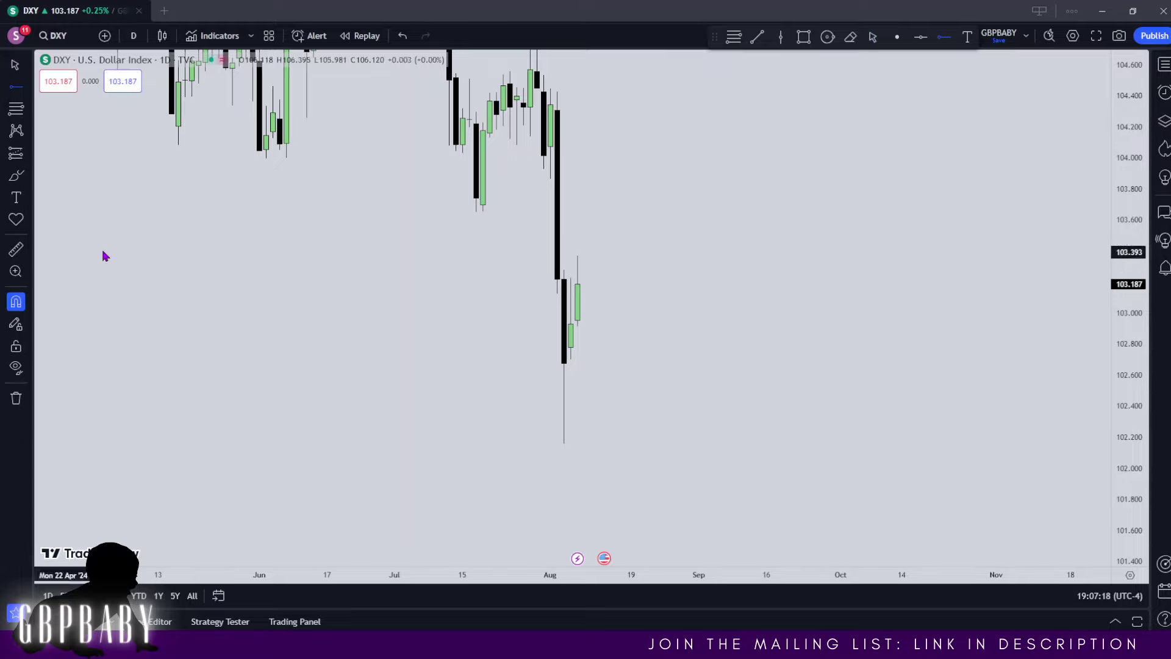
{"action": "left_click", "coordinate": [578, 330]}
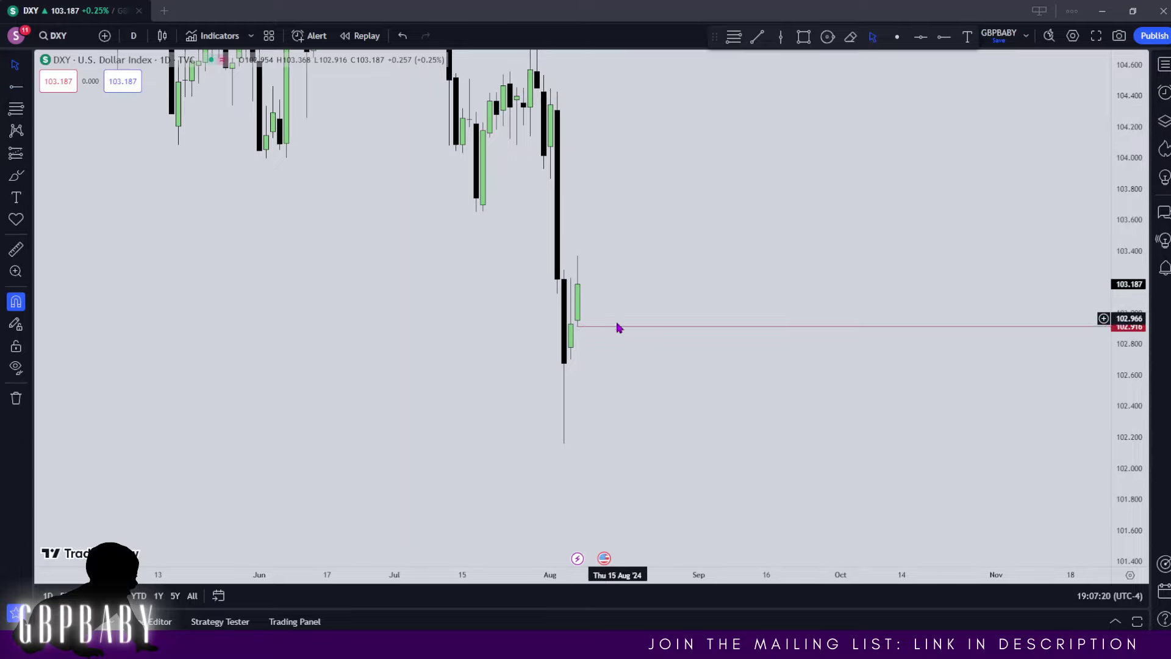
{"action": "left_click", "coordinate": [574, 361]}
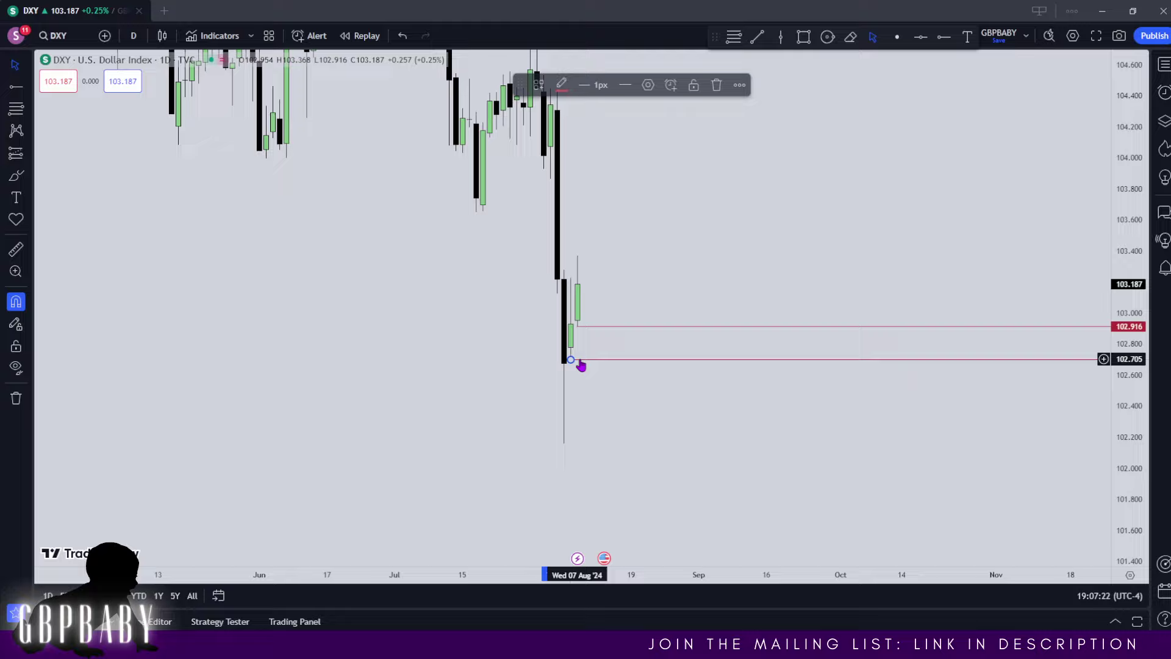
{"action": "left_click", "coordinate": [578, 417]}
{"action": "left_click_drag", "start_coordinate": [578, 417], "coordinate": [567, 449]}
{"action": "left_click_drag", "start_coordinate": [583, 346], "coordinate": [612, 396]}
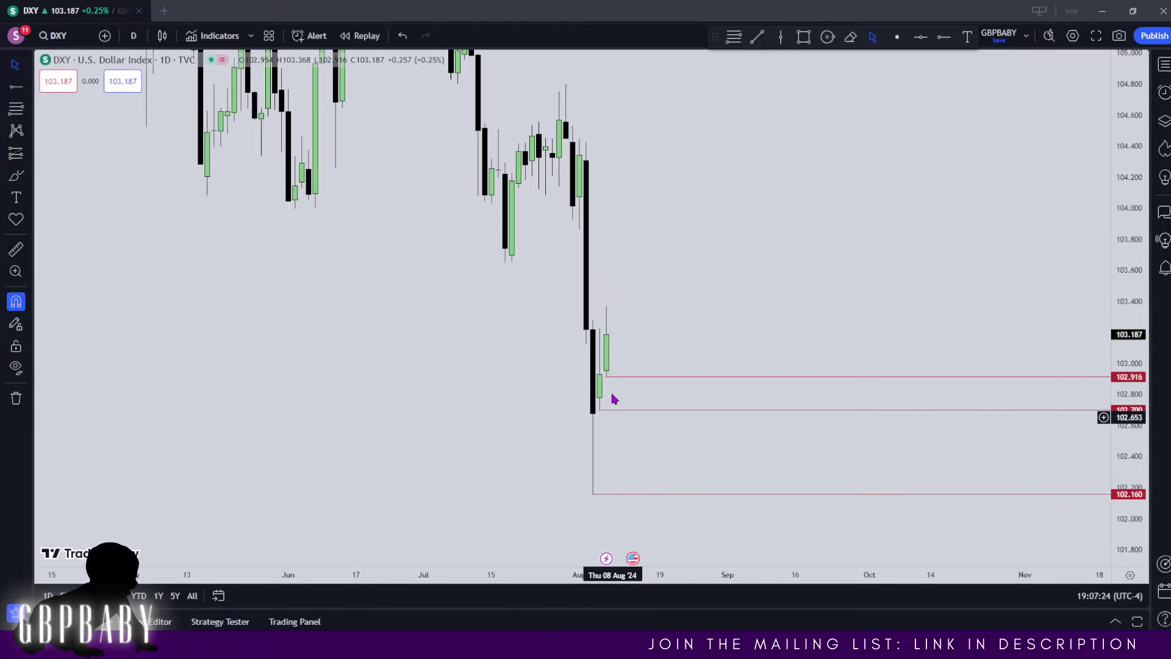
- Draw a rectangle zone from the 20 March 2024 close at 103.379 down to about 103.24, extending to 18 September 2024
{"action": "scroll", "coordinate": [580, 342], "scroll_direction": "up", "scroll_amount": 3}
{"action": "scroll", "coordinate": [621, 319], "scroll_direction": "down", "scroll_amount": 6}
{"action": "left_click_drag", "start_coordinate": [1130, 375], "coordinate": [1128, 450]}
{"action": "left_click_drag", "start_coordinate": [940, 312], "coordinate": [849, 311]}
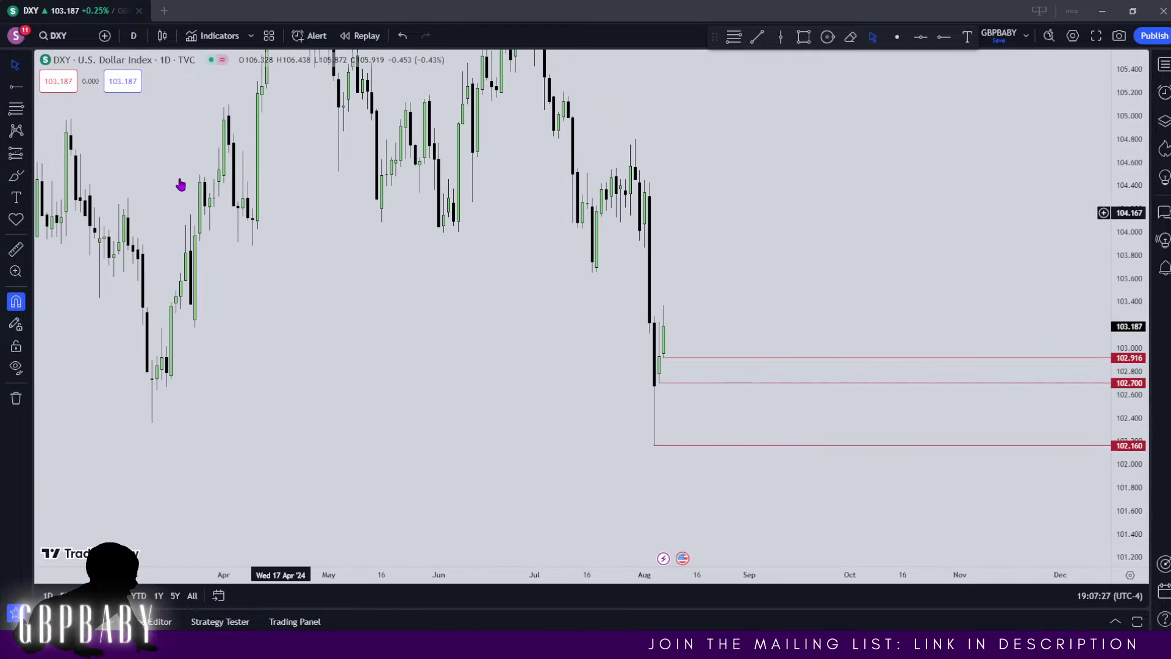
{"action": "left_click", "coordinate": [28, 176]}
{"action": "left_click", "coordinate": [82, 384]}
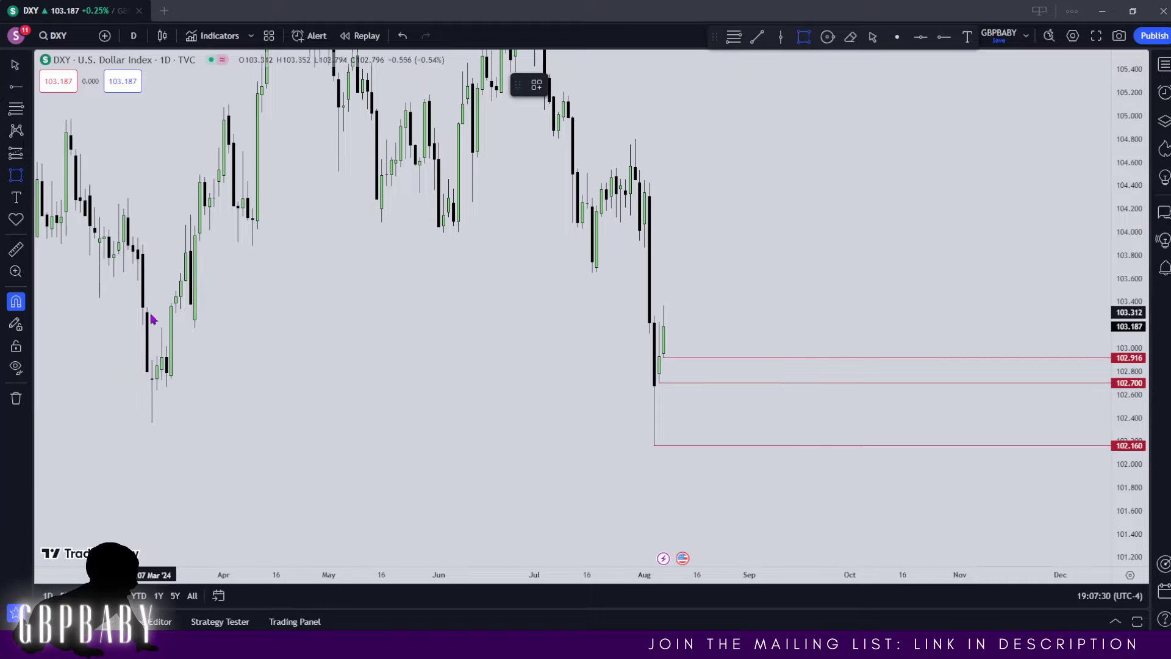
{"action": "left_click", "coordinate": [193, 312]}
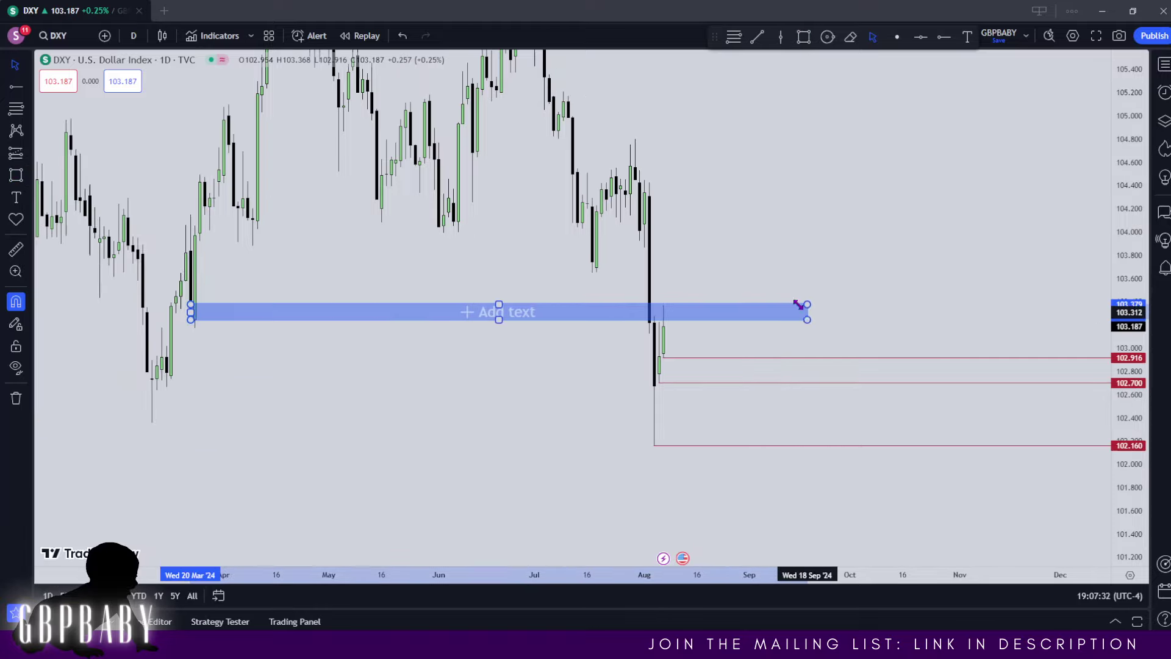
{"action": "left_click", "coordinate": [808, 303]}
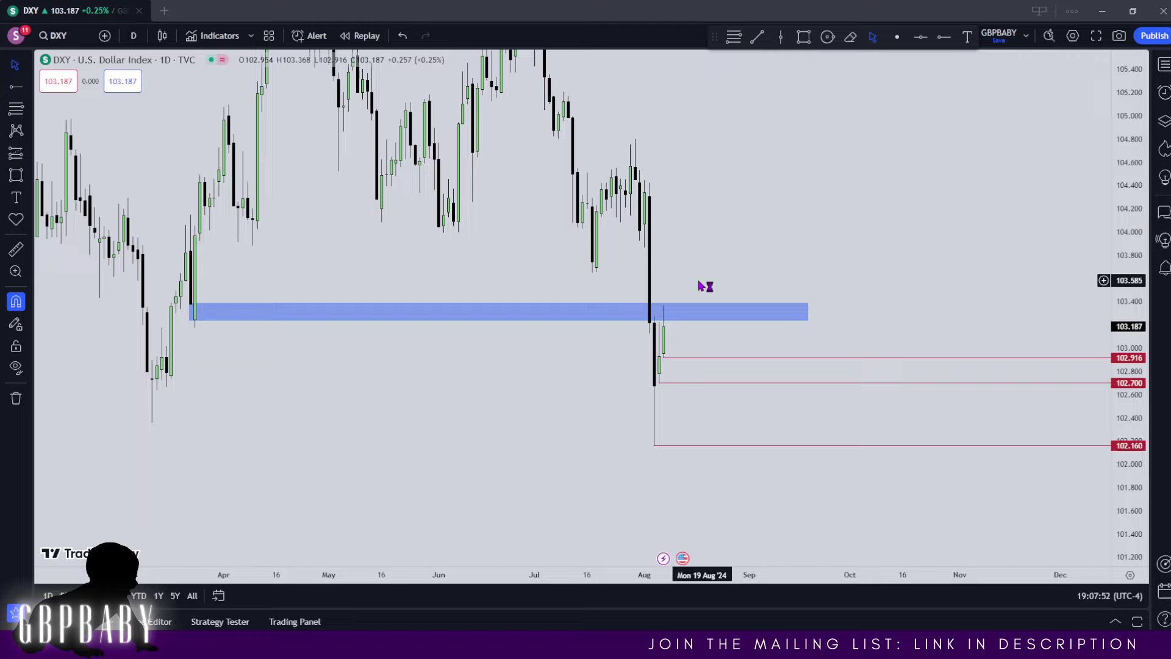
{"action": "left_click", "coordinate": [719, 314]}
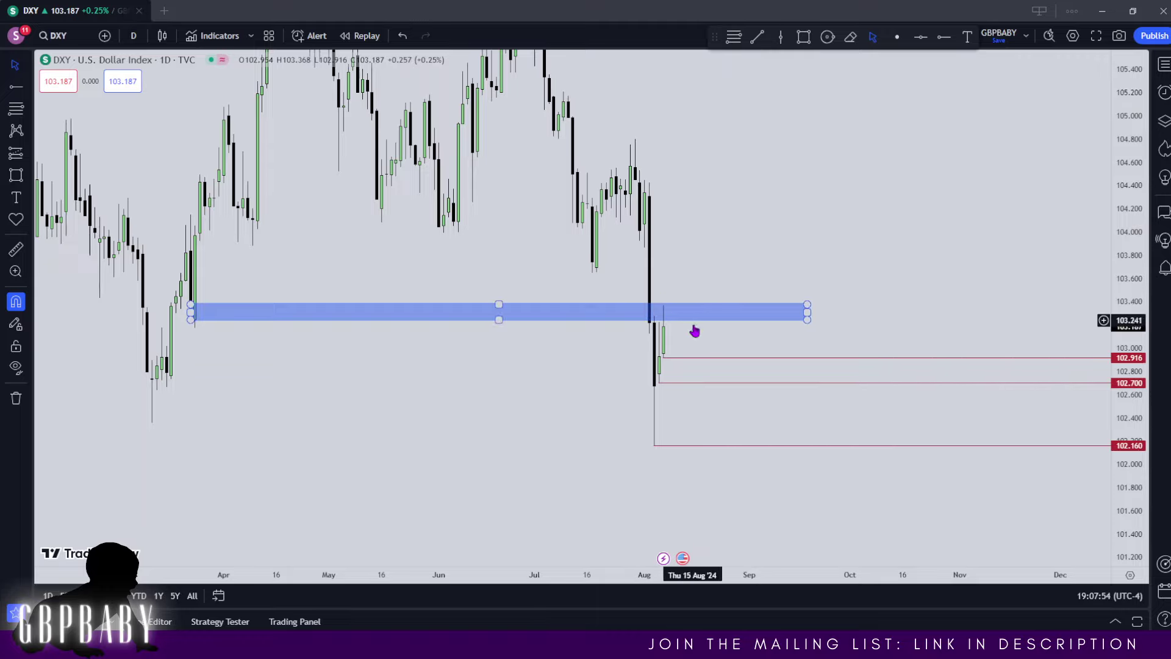
{"action": "left_click", "coordinate": [662, 310]}
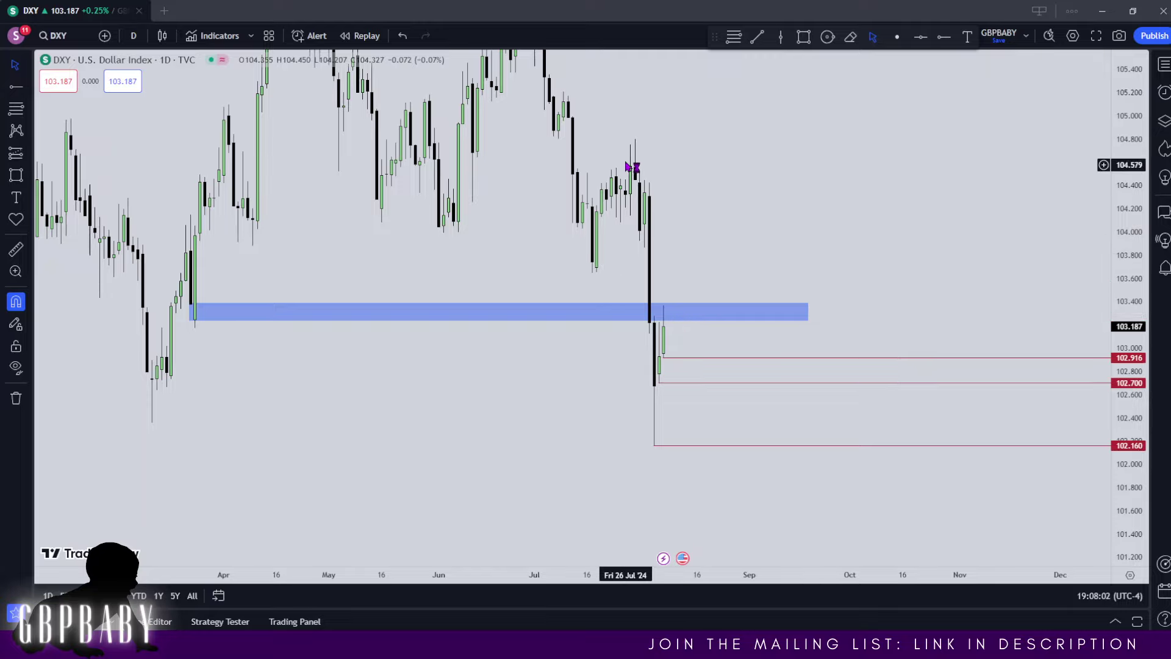
- Draw a horizontal ray from the 17 July 2024 low at 103.650 and colour it black
{"action": "left_click", "coordinate": [11, 89]}
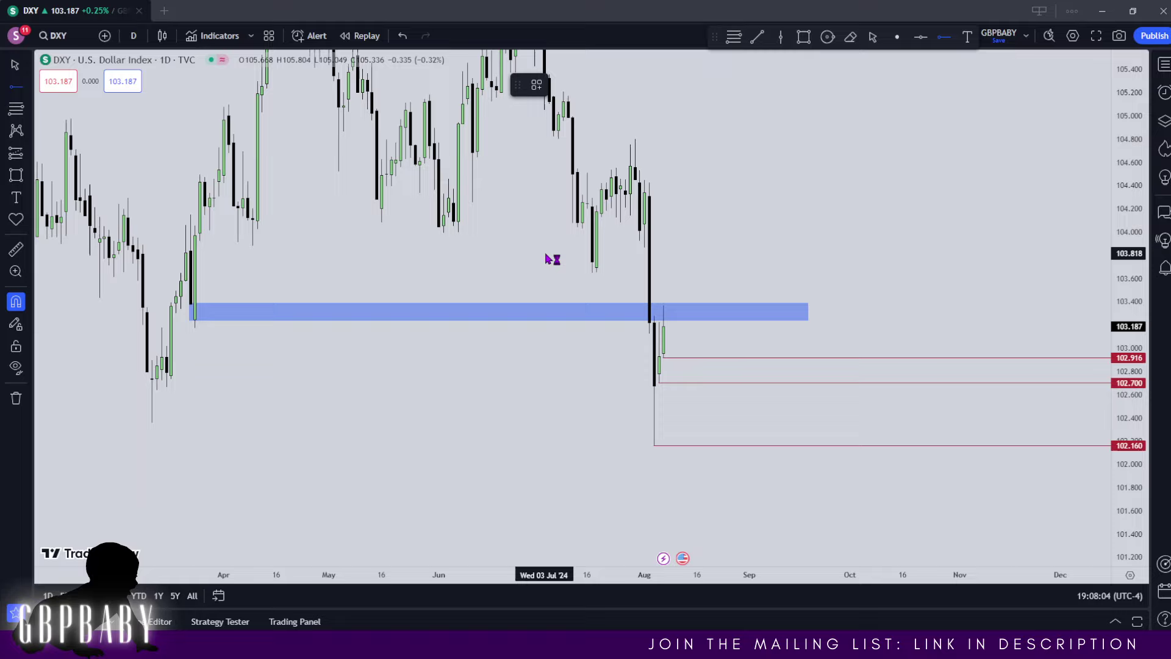
{"action": "left_click", "coordinate": [592, 273]}
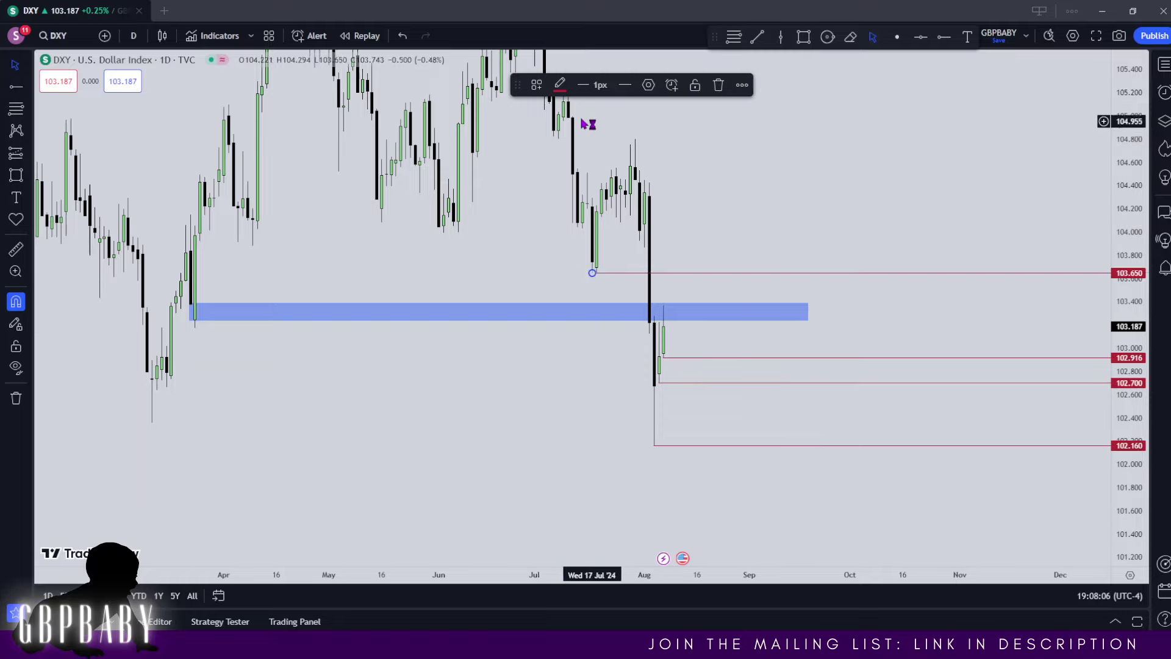
{"action": "left_click", "coordinate": [560, 84]}
{"action": "left_click", "coordinate": [689, 113]}
{"action": "left_click", "coordinate": [745, 176]}
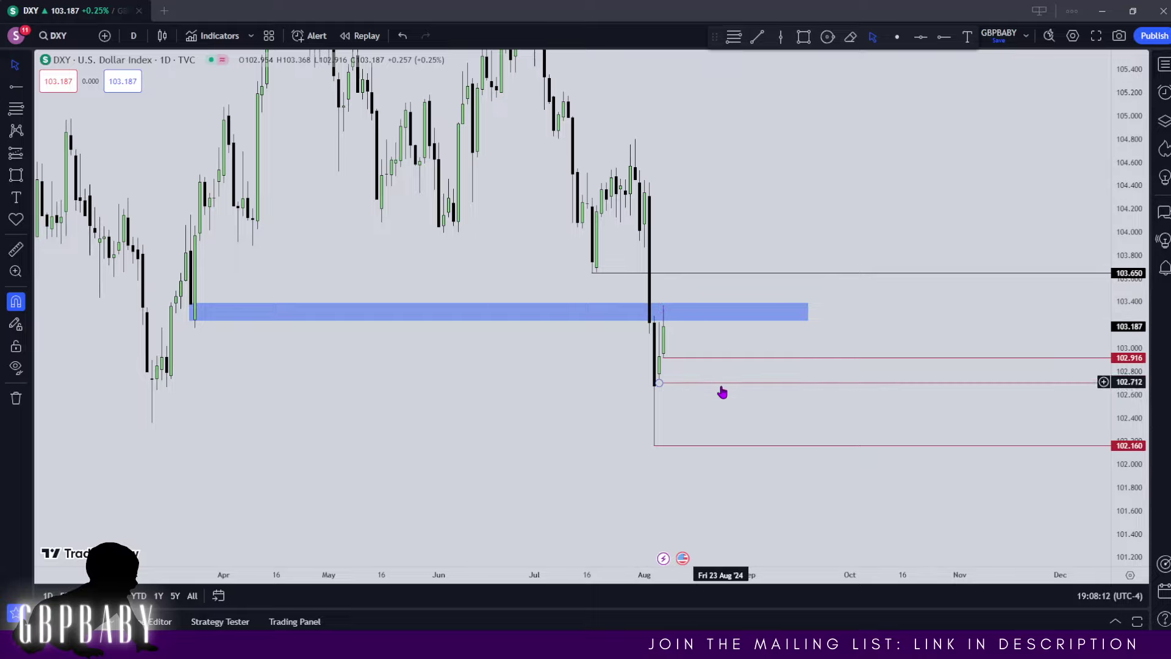
- Switch the DXY chart to the 4 hours interval
{"action": "left_click_drag", "start_coordinate": [1129, 393], "coordinate": [1129, 176]}
{"action": "left_click_drag", "start_coordinate": [923, 316], "coordinate": [899, 232]}
{"action": "left_click_drag", "start_coordinate": [658, 269], "coordinate": [636, 275]}
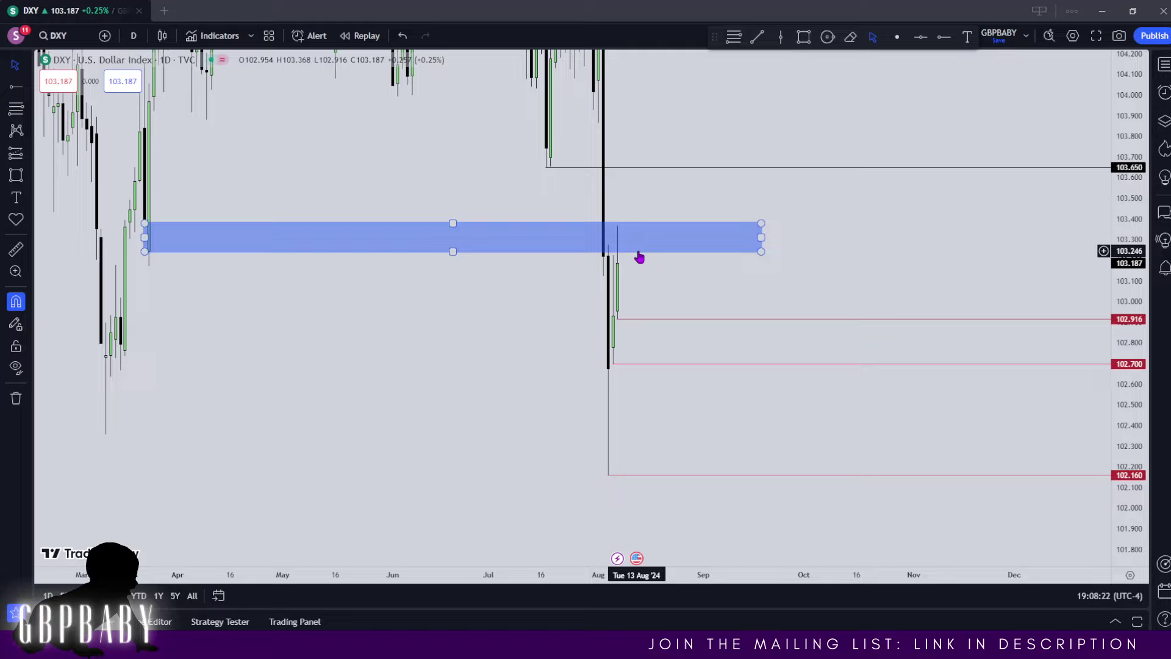
{"action": "left_click", "coordinate": [133, 35]}
{"action": "left_click", "coordinate": [169, 425]}
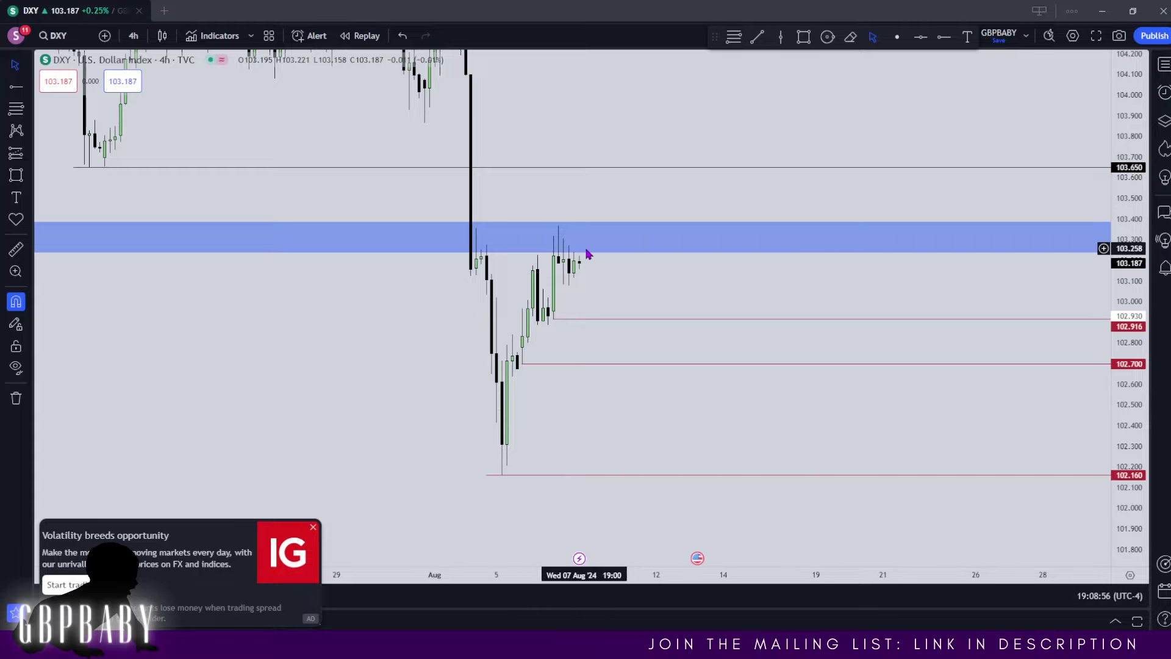
- Sketch a zigzag path in the empty area ahead of price, rising through the blue zone to about 103.38 and falling below the 102.916 ray
{"action": "left_click_drag", "start_coordinate": [604, 264], "coordinate": [495, 191]}
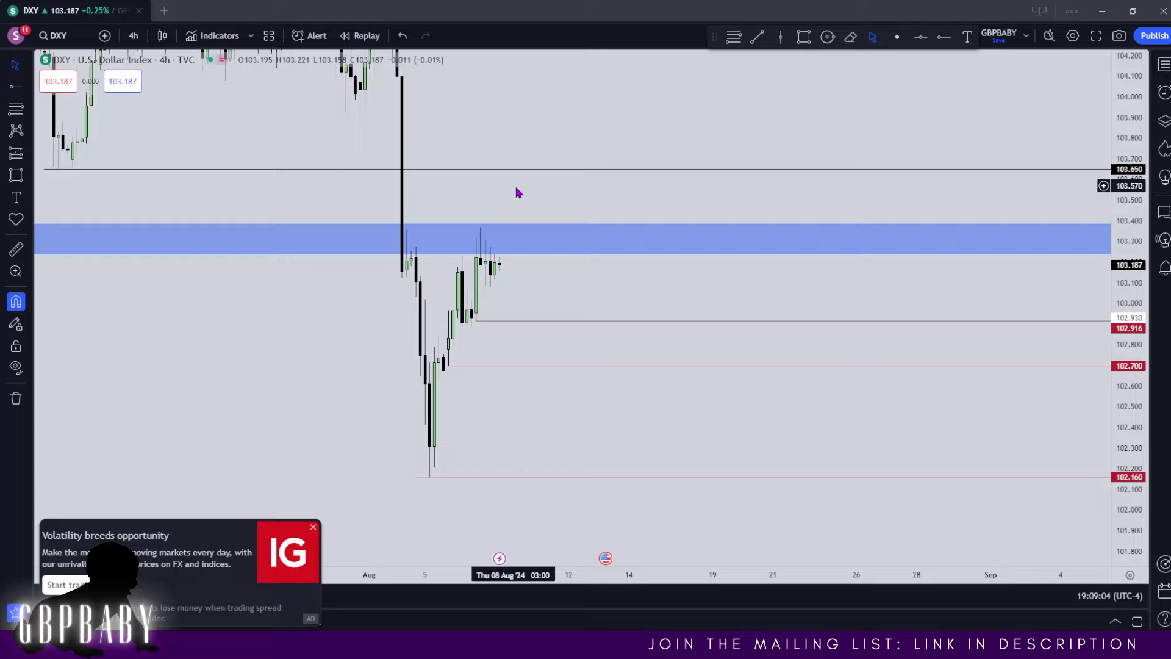
{"action": "left_click", "coordinate": [32, 178]}
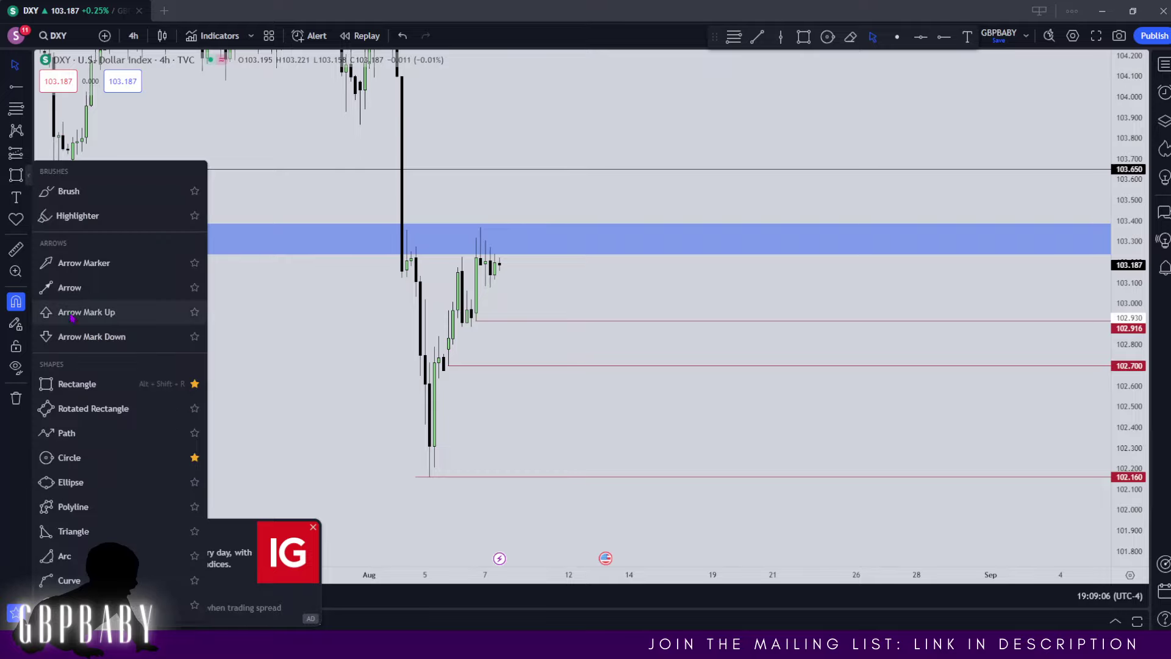
{"action": "left_click", "coordinate": [86, 431]}
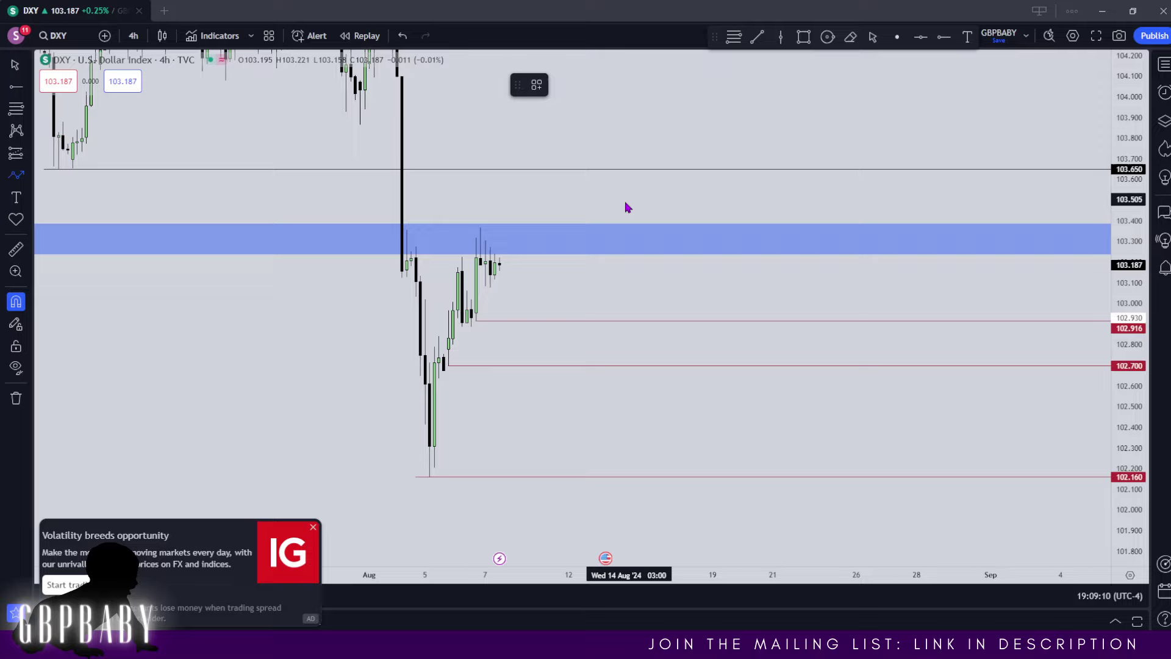
{"action": "left_click", "coordinate": [657, 298]}
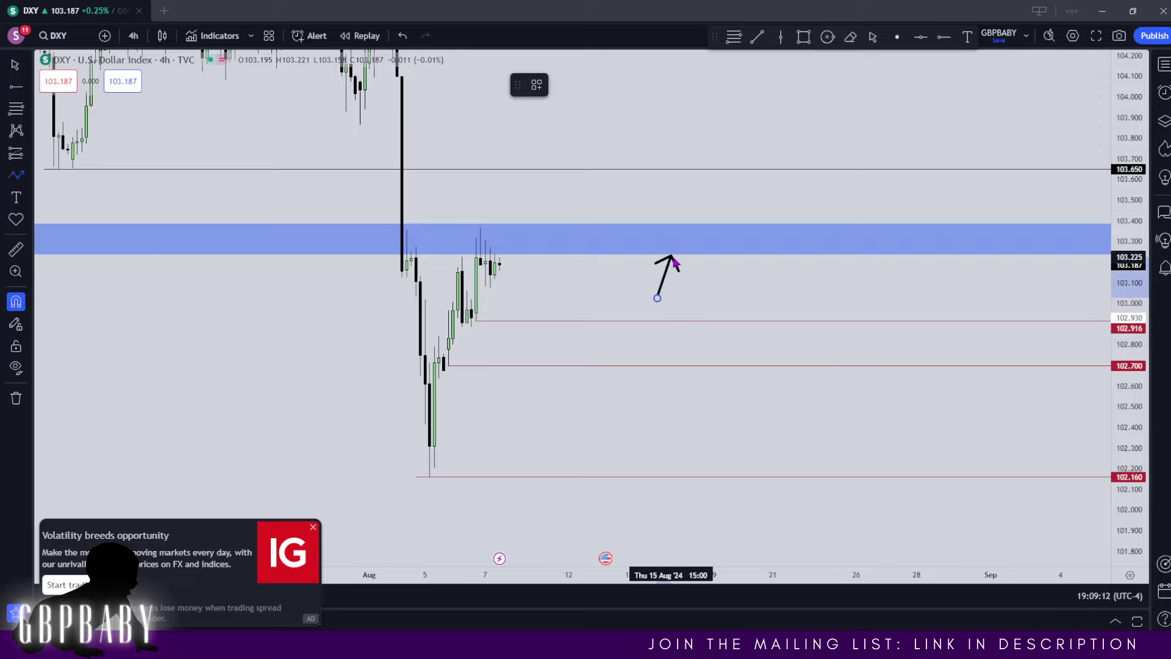
{"action": "left_click", "coordinate": [670, 257]}
{"action": "left_click", "coordinate": [708, 225]}
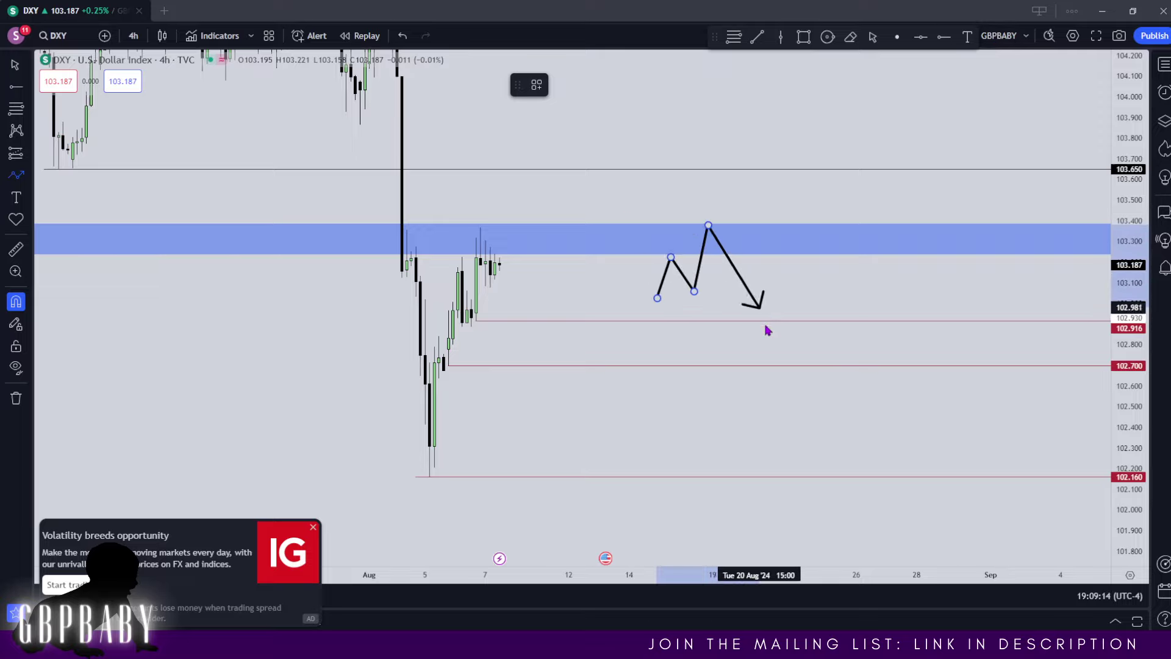
{"action": "double_click", "coordinate": [774, 341]}
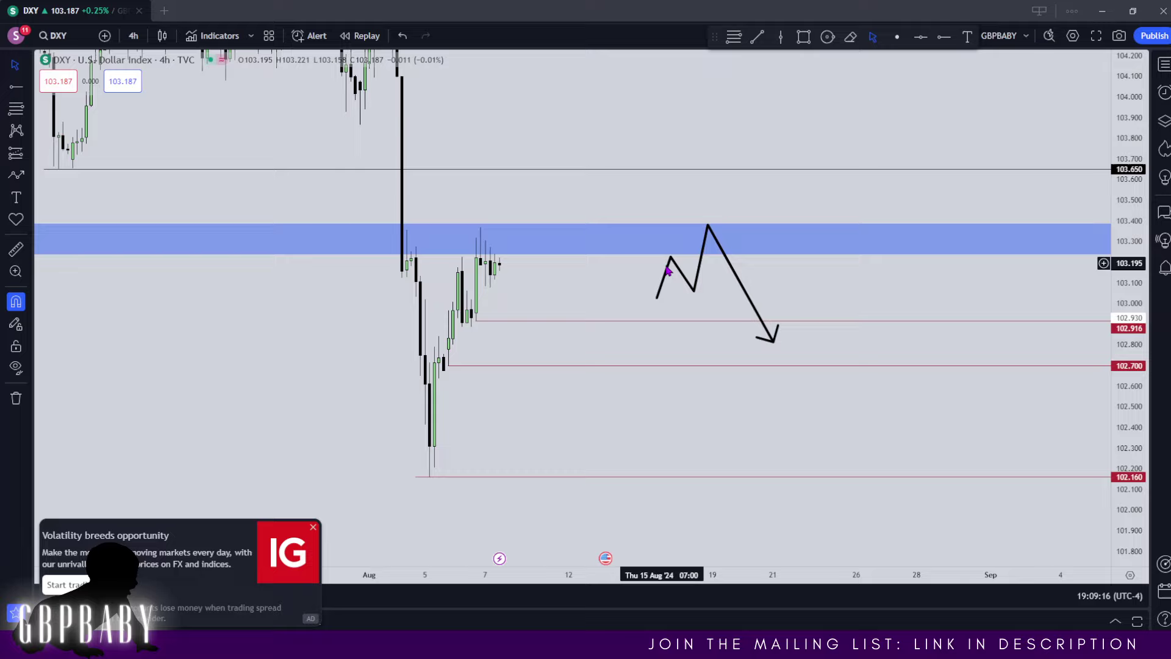
- Move the projected zigzag path onto the latest candles and delete it
{"action": "left_click_drag", "start_coordinate": [683, 278], "coordinate": [483, 253]}
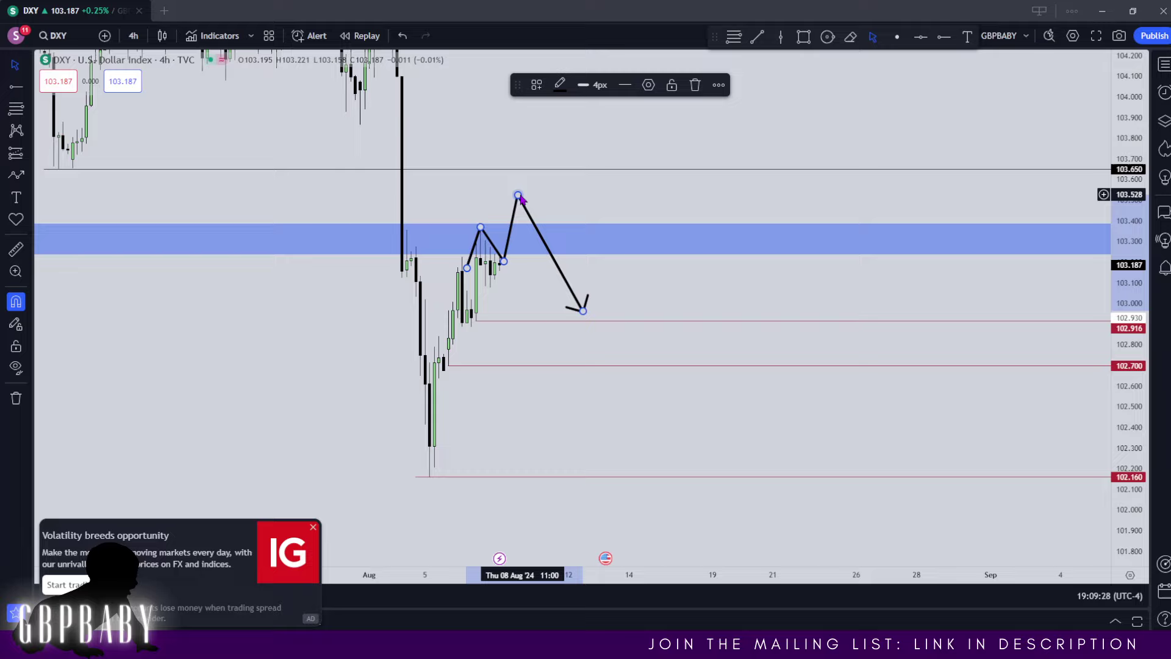
{"action": "key", "text": "Delete"}
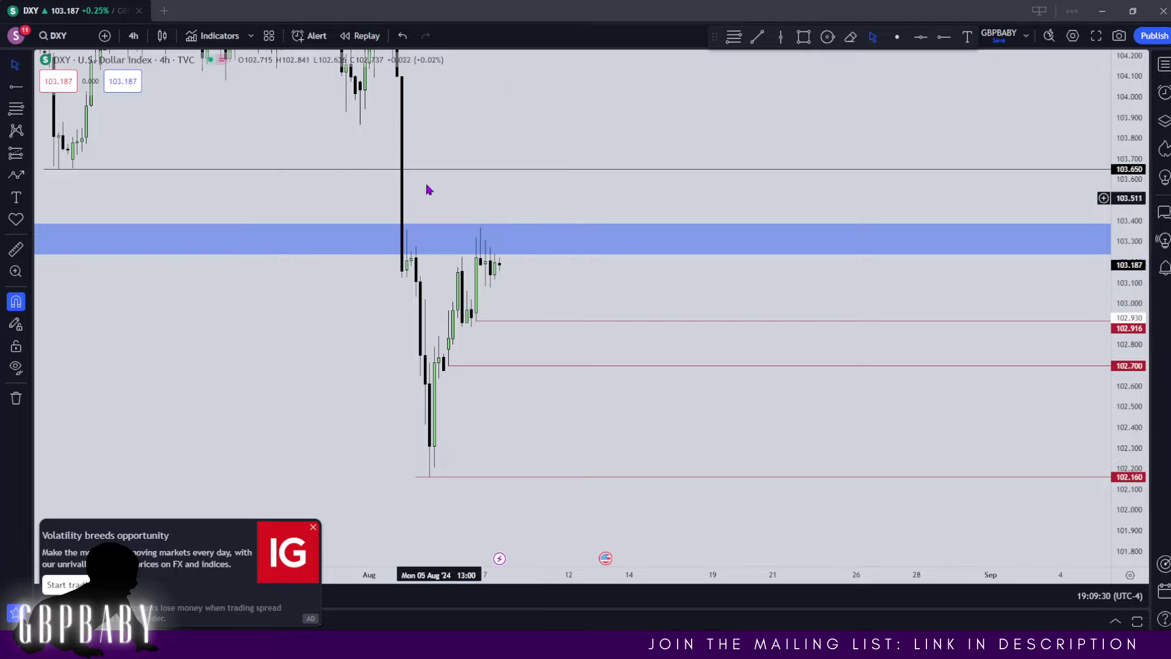
- Align the start of the black 103.650 ray with its 4-hour candle low and switch the chart to the 1 hour interval
{"action": "left_click", "coordinate": [59, 175]}
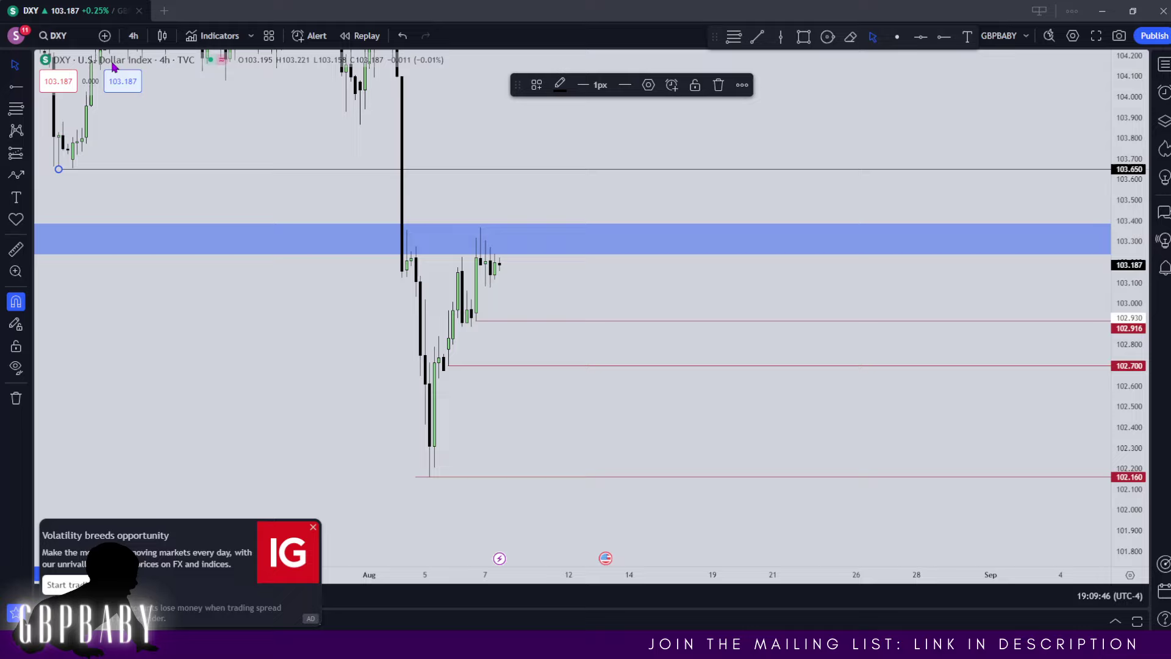
{"action": "left_click", "coordinate": [134, 35]}
{"action": "left_click", "coordinate": [189, 367]}
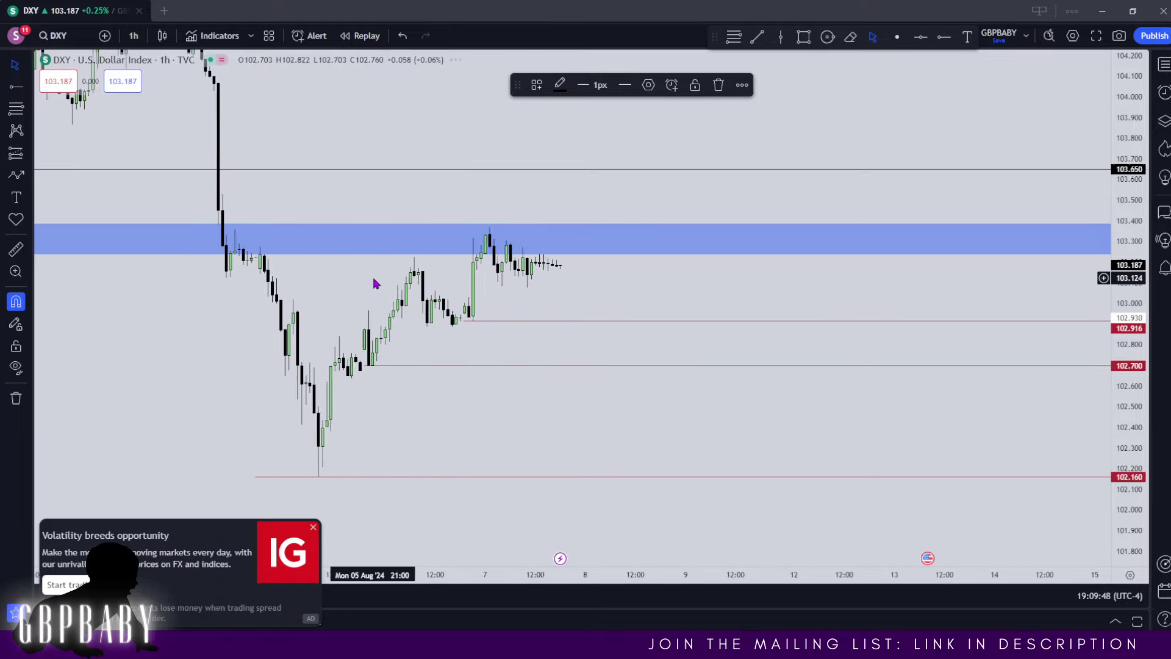
- Review the hourly price action below the black 103.650 ray and return the DXY chart to the 4 hours interval
{"action": "scroll", "coordinate": [375, 283], "scroll_direction": "down", "scroll_amount": 1}
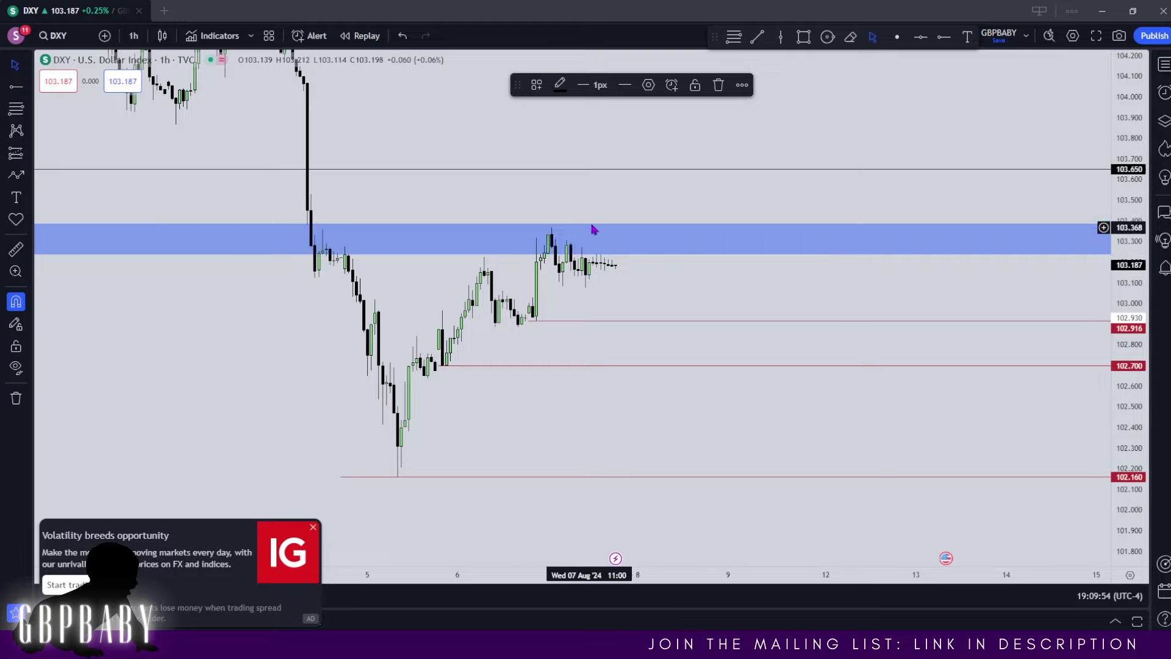
{"action": "scroll", "coordinate": [667, 208], "scroll_direction": "down", "scroll_amount": 2}
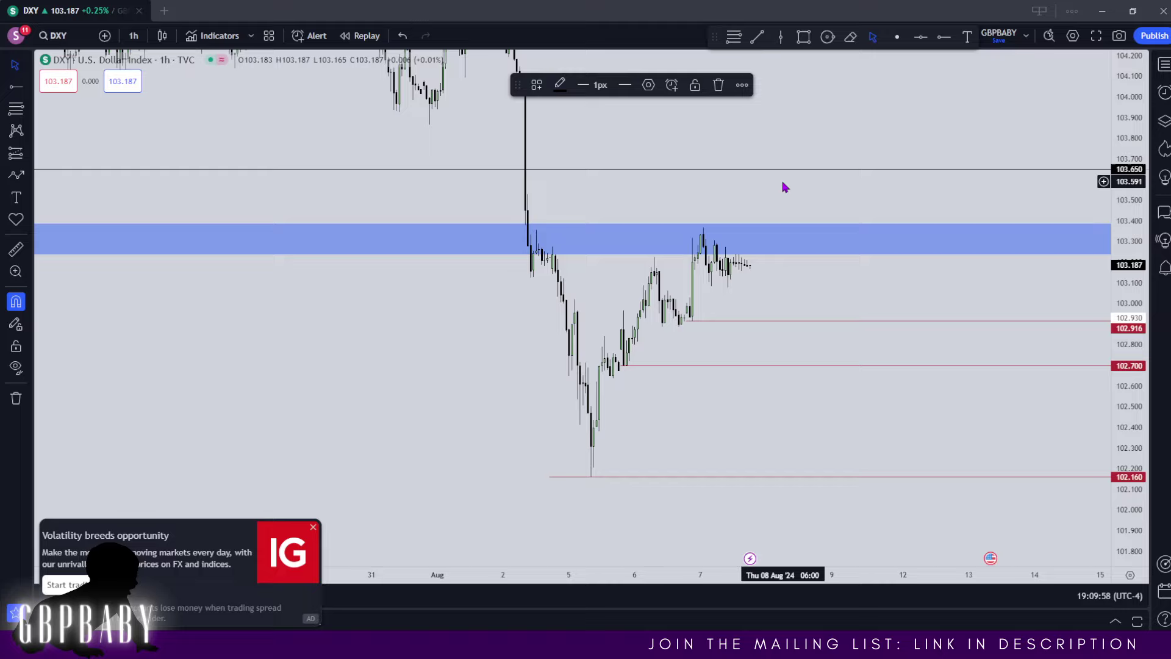
{"action": "left_click_drag", "start_coordinate": [783, 188], "coordinate": [795, 266]}
{"action": "left_click", "coordinate": [134, 36]}
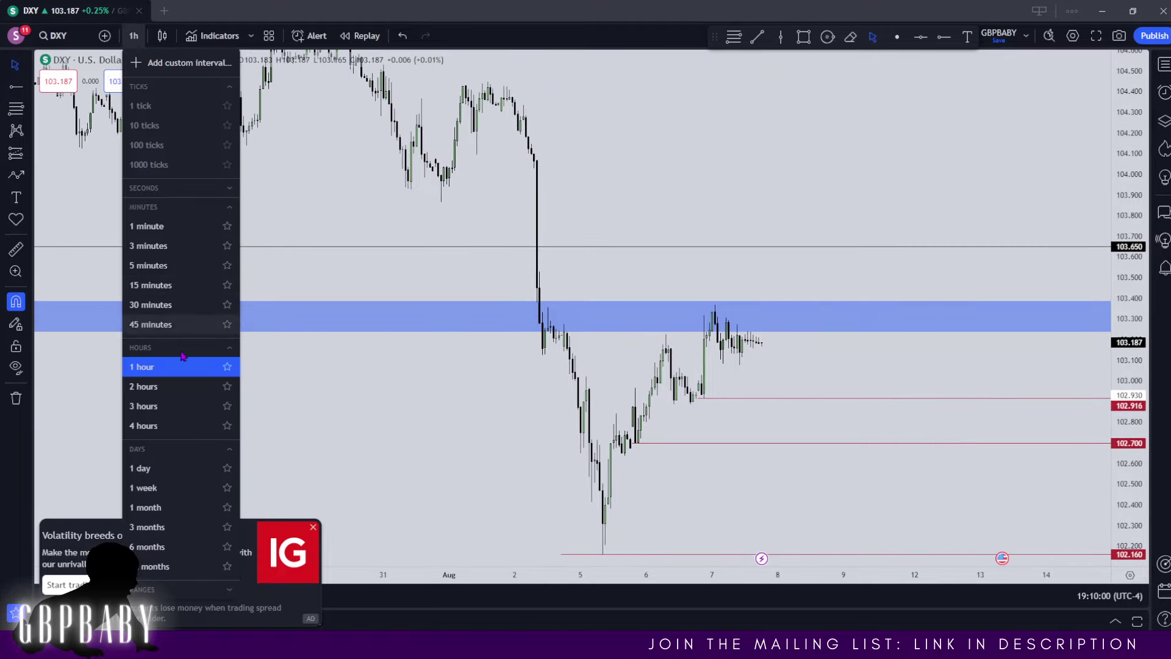
{"action": "left_click", "coordinate": [153, 425]}
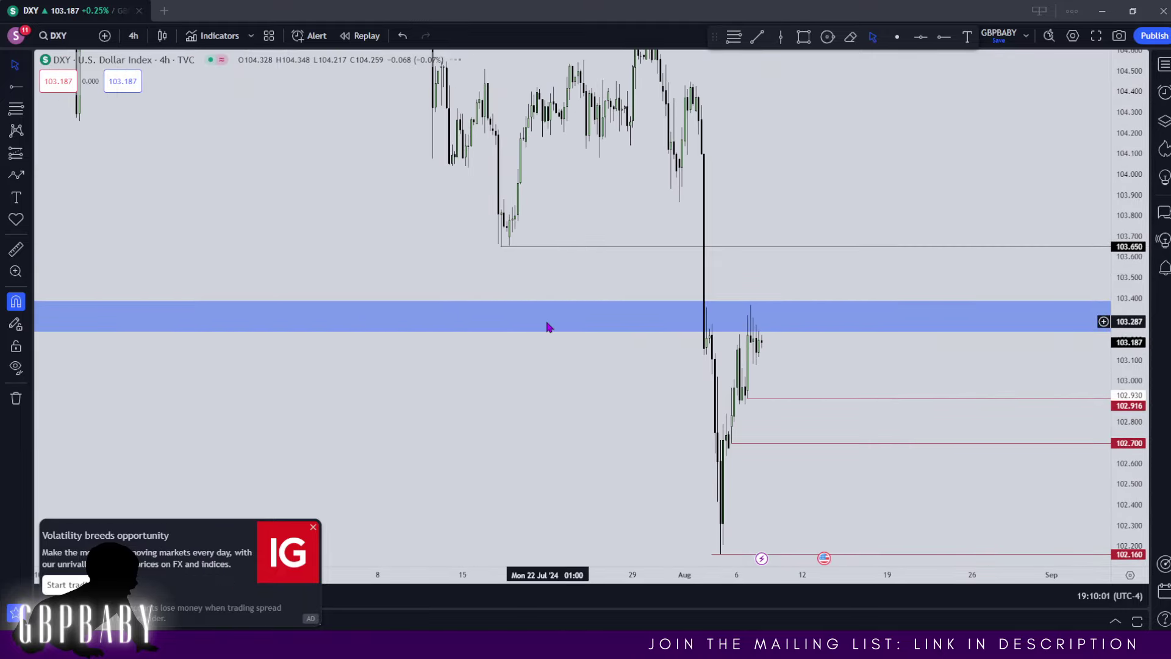
- Measure the large early-August drop with a Fib retracement from 104.094 to about 103.359, extended ahead of price, and delete it
{"action": "left_click", "coordinate": [16, 110]}
{"action": "left_click", "coordinate": [615, 154]}
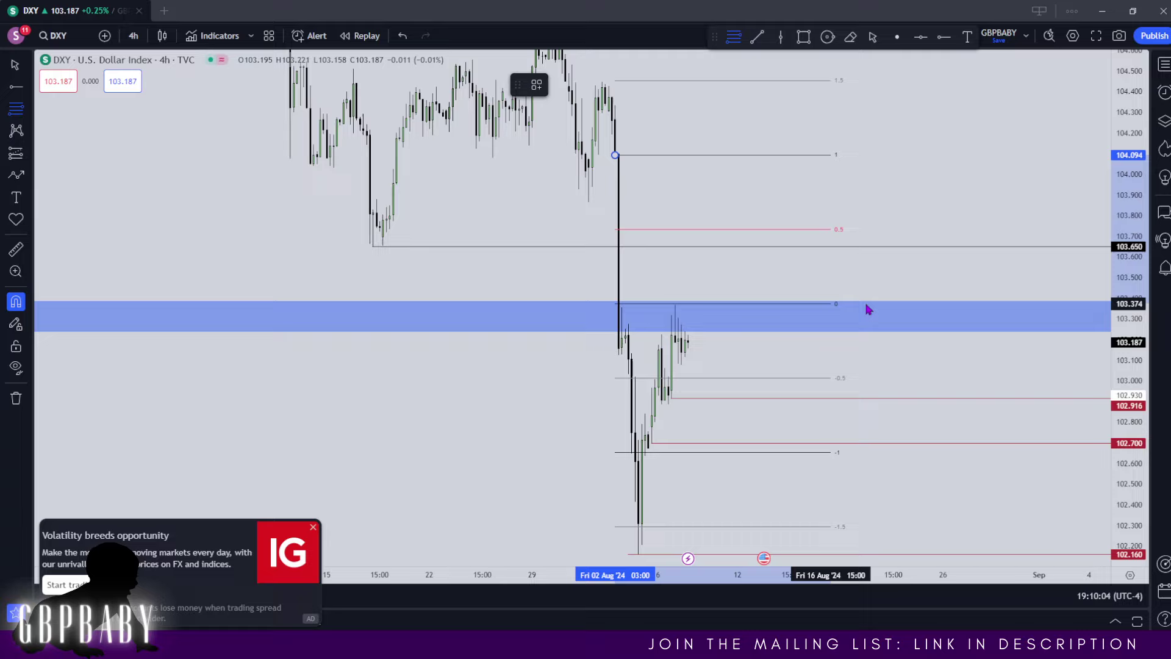
{"action": "left_click", "coordinate": [897, 306]}
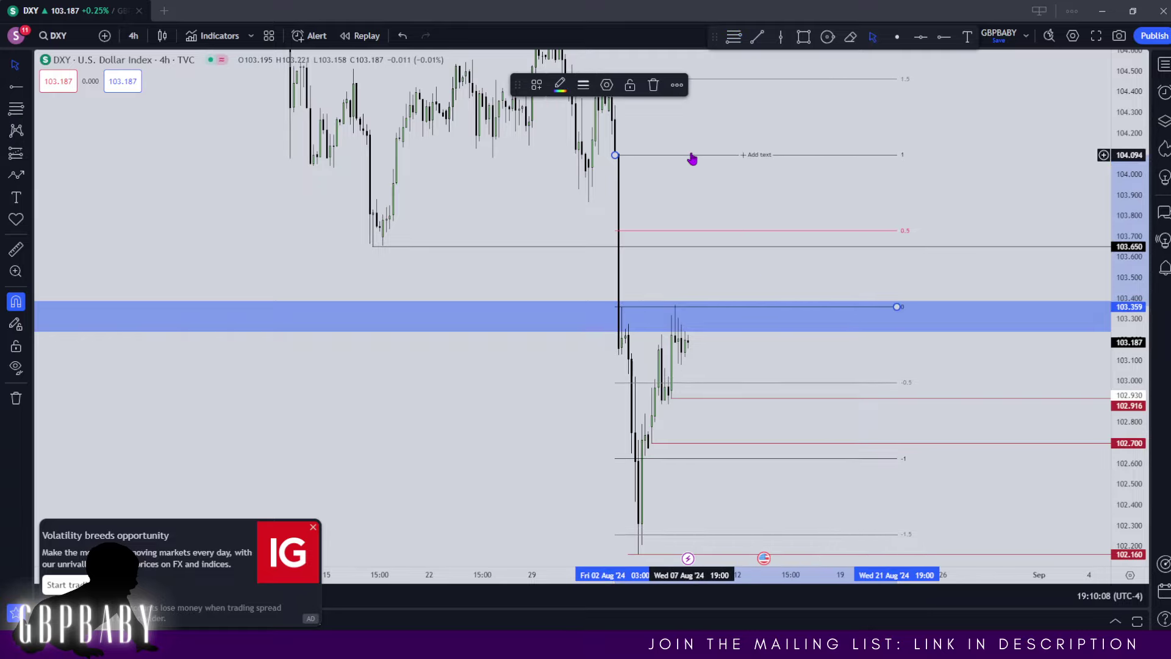
{"action": "key", "text": "Delete"}
- Examine the DXY 4-hour price action around the blue zone and liquidity rays, including the economic event due on 13 August
{"action": "left_click_drag", "start_coordinate": [708, 180], "coordinate": [680, 146]}
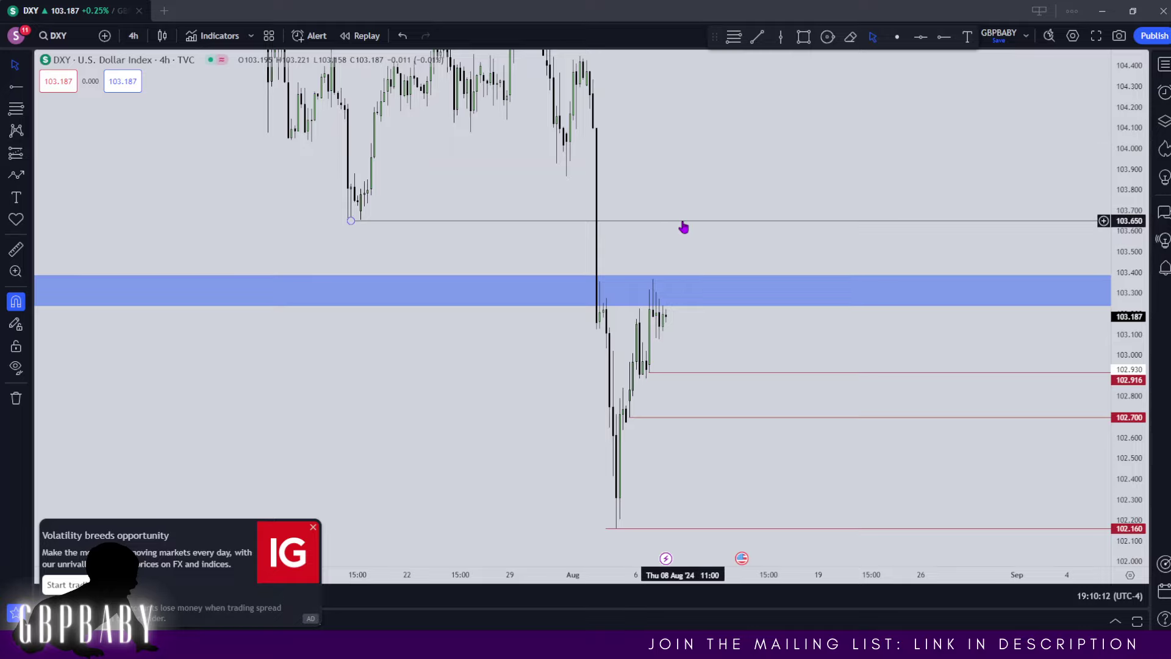
{"action": "left_click_drag", "start_coordinate": [681, 244], "coordinate": [669, 235]}
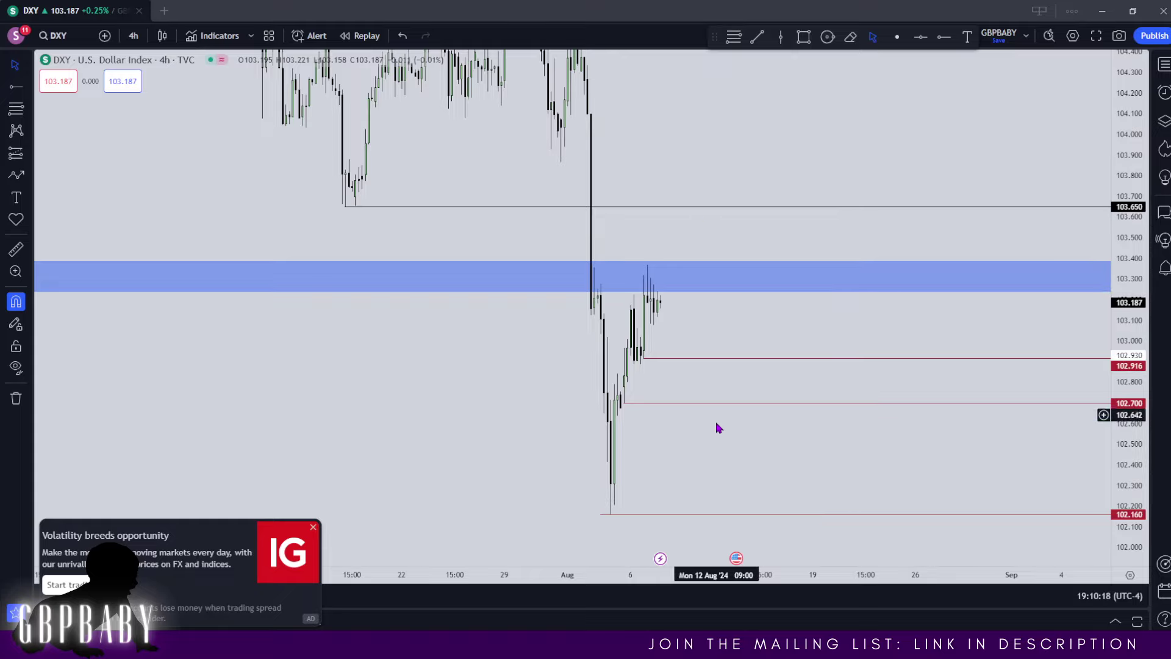
{"action": "mouse_move", "coordinate": [738, 559]}
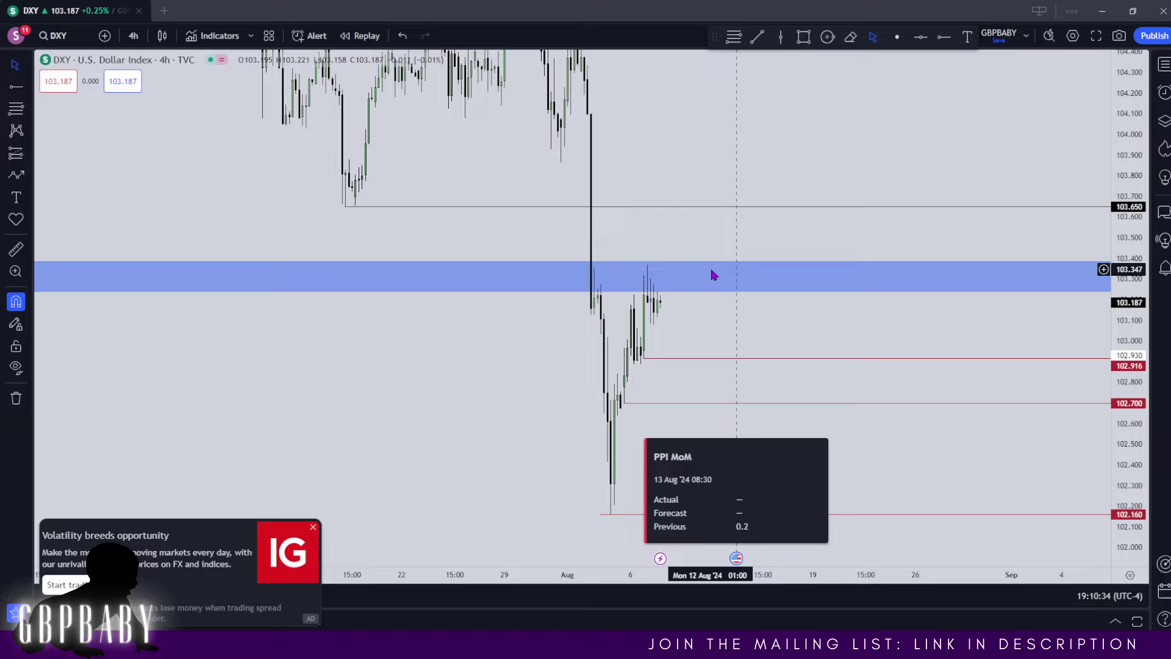
{"action": "left_click", "coordinate": [681, 307]}
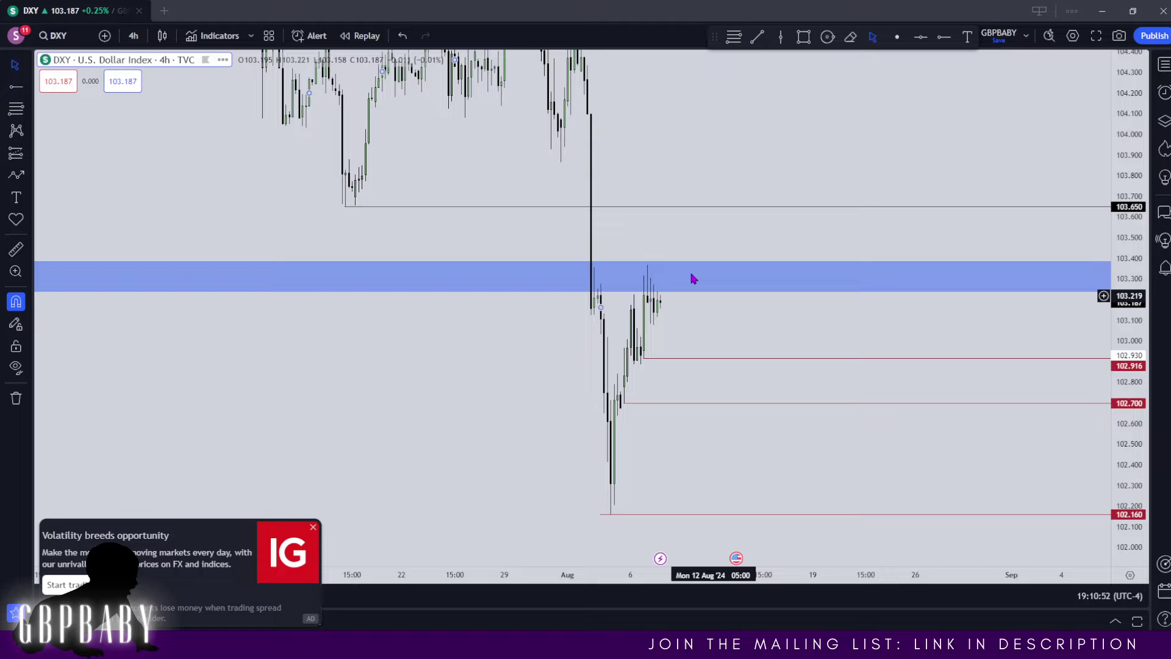
{"action": "scroll", "coordinate": [756, 220], "scroll_direction": "down", "scroll_amount": 2}
{"action": "scroll", "coordinate": [933, 201], "scroll_direction": "up", "scroll_amount": 2}
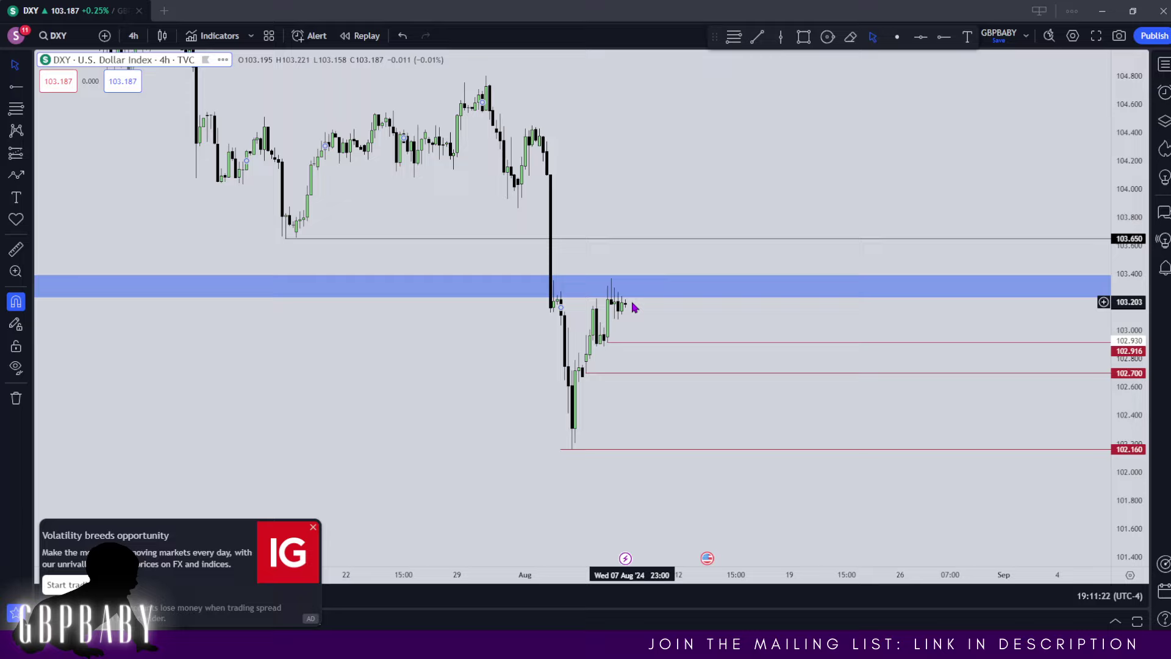
{"action": "scroll", "coordinate": [633, 306], "scroll_direction": "down", "scroll_amount": 1}
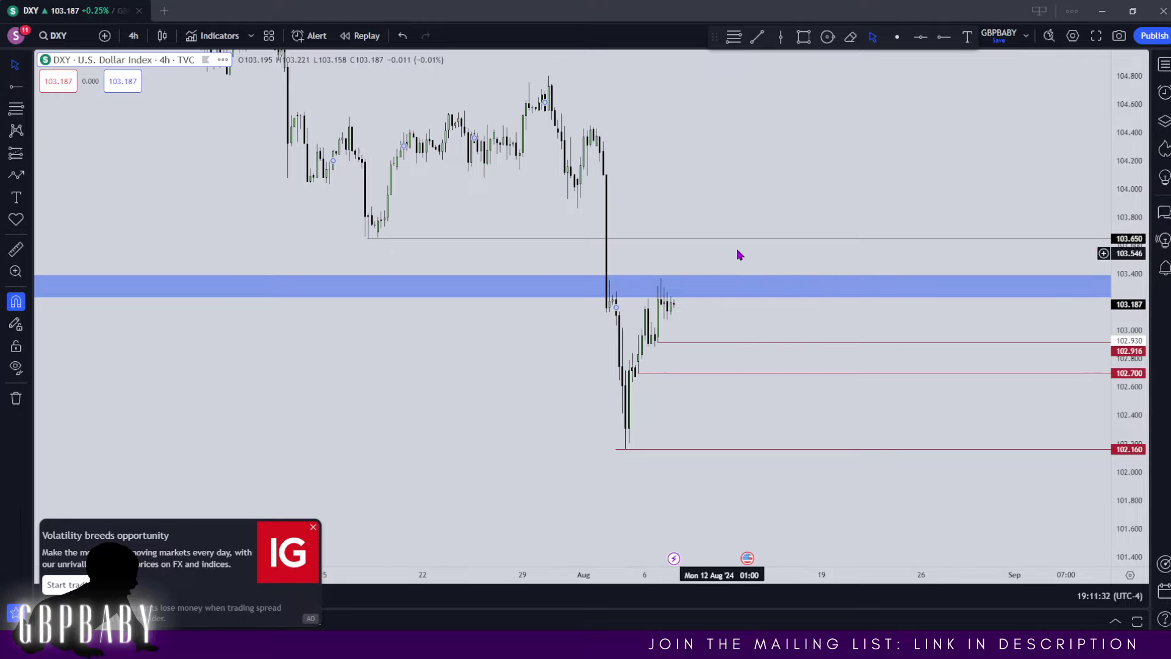
- Open the GBPUSD chart from the Forex watchlist and set its interval to 1 day
{"action": "left_click", "coordinate": [1163, 64]}
{"action": "left_click", "coordinate": [1061, 150]}
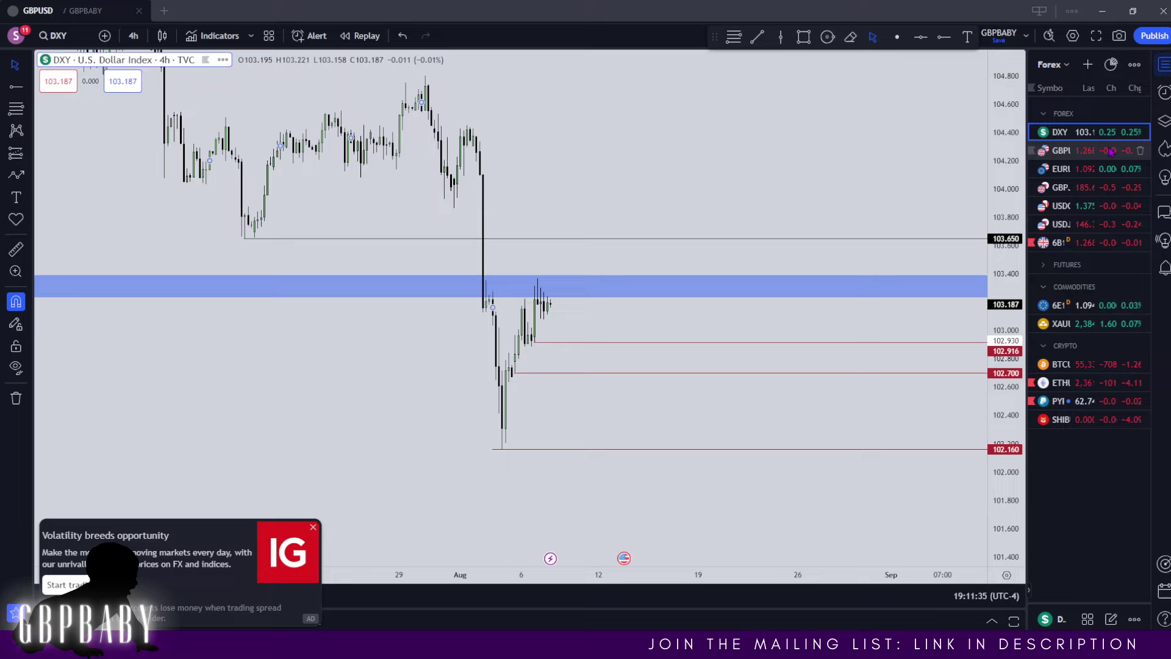
{"action": "left_click", "coordinate": [1164, 64]}
{"action": "left_click_drag", "start_coordinate": [836, 353], "coordinate": [810, 259]}
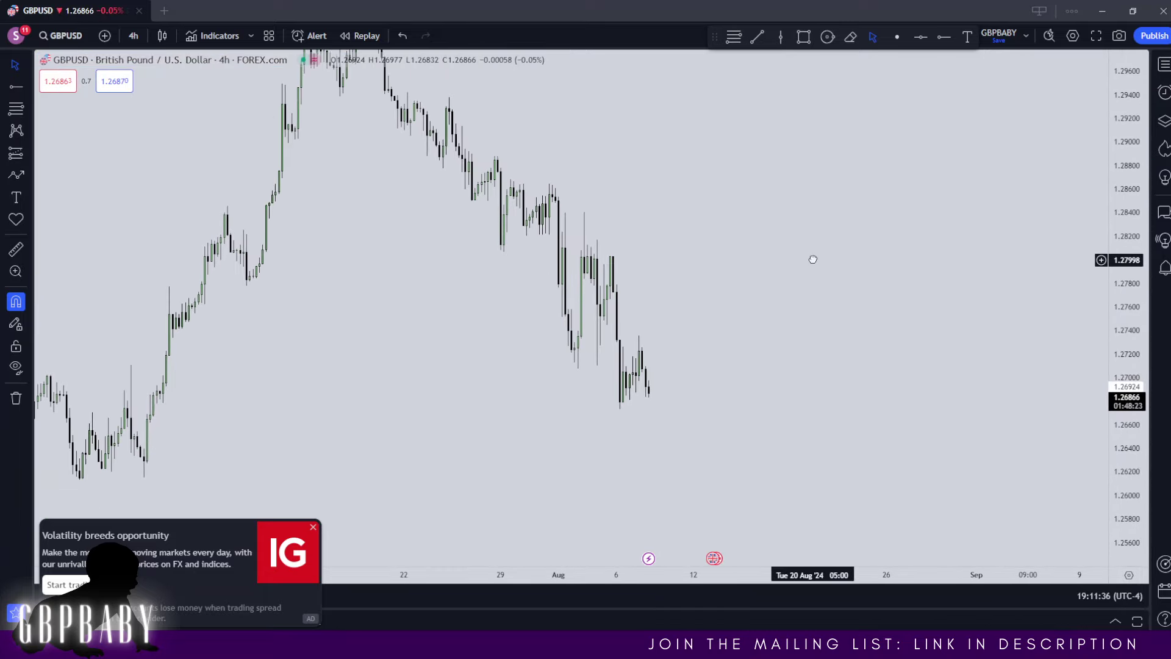
{"action": "left_click_drag", "start_coordinate": [1119, 437], "coordinate": [1121, 330]}
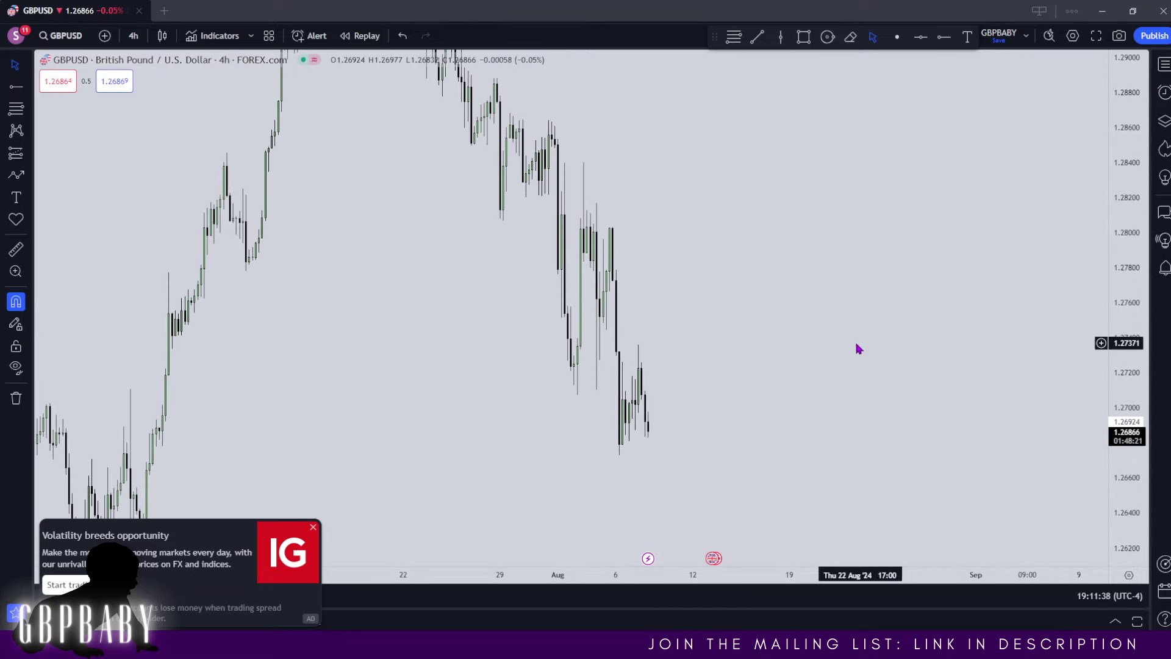
{"action": "scroll", "coordinate": [747, 354], "scroll_direction": "up", "scroll_amount": 3}
{"action": "left_click_drag", "start_coordinate": [541, 311], "coordinate": [591, 242]}
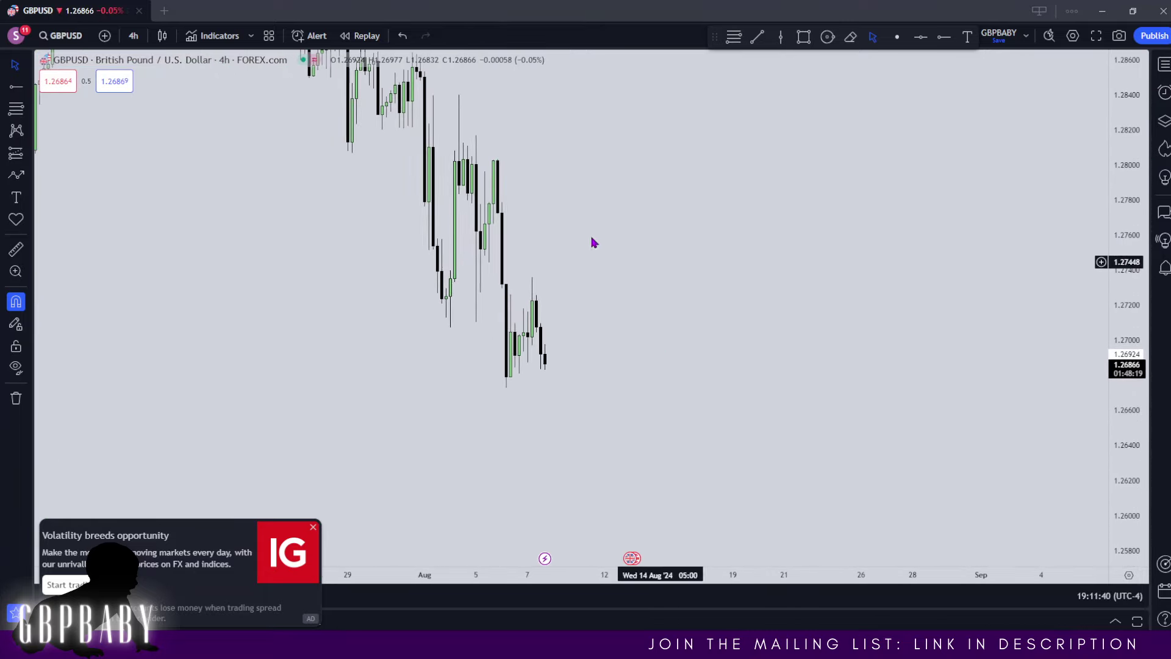
{"action": "left_click", "coordinate": [133, 35]}
{"action": "left_click", "coordinate": [157, 466]}
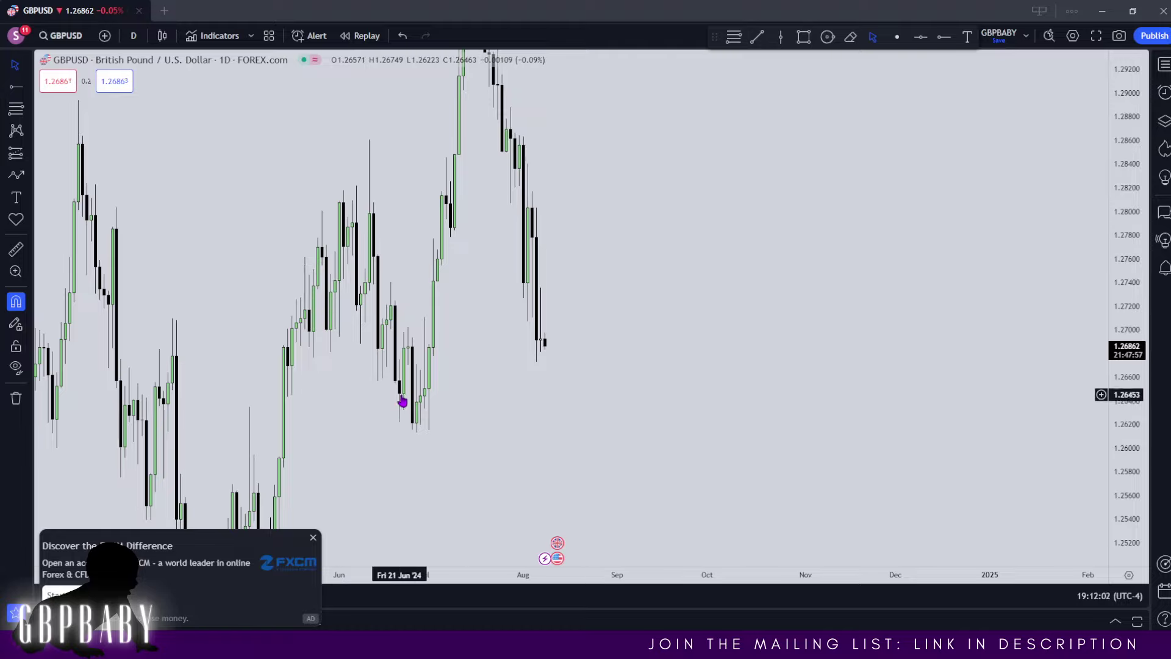
- Draw a rectangle zone from the 24 June 2024 candle, between 1.26463 and about 1.2685, extended to about 30 October 2024
{"action": "left_click", "coordinate": [28, 175]}
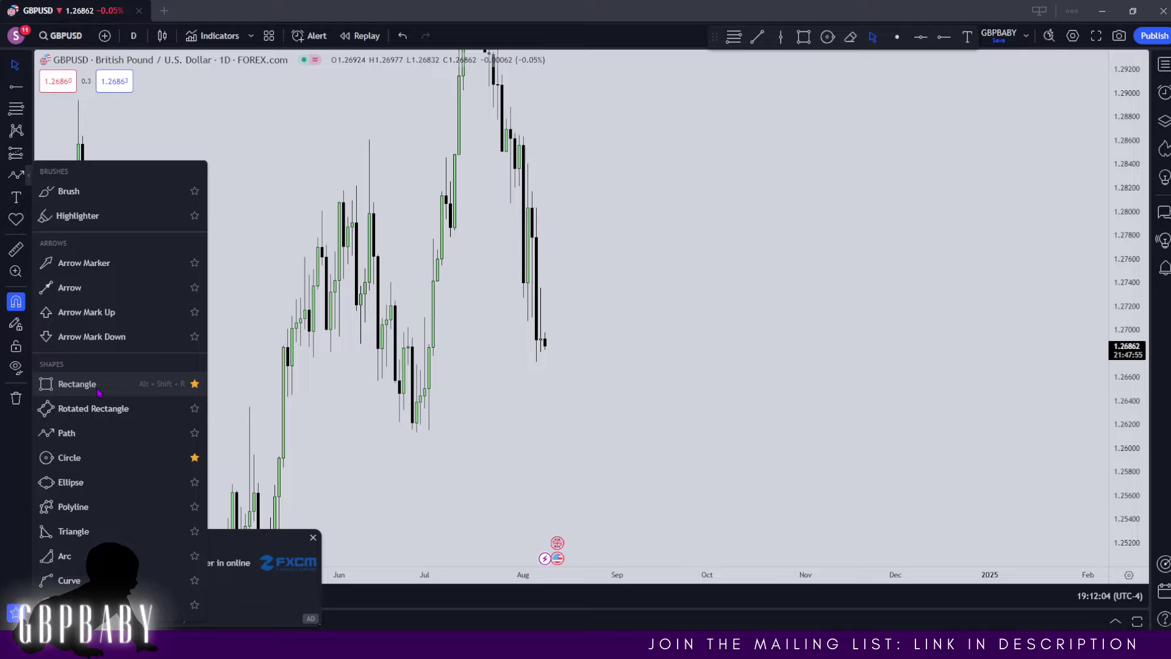
{"action": "left_click", "coordinate": [116, 385]}
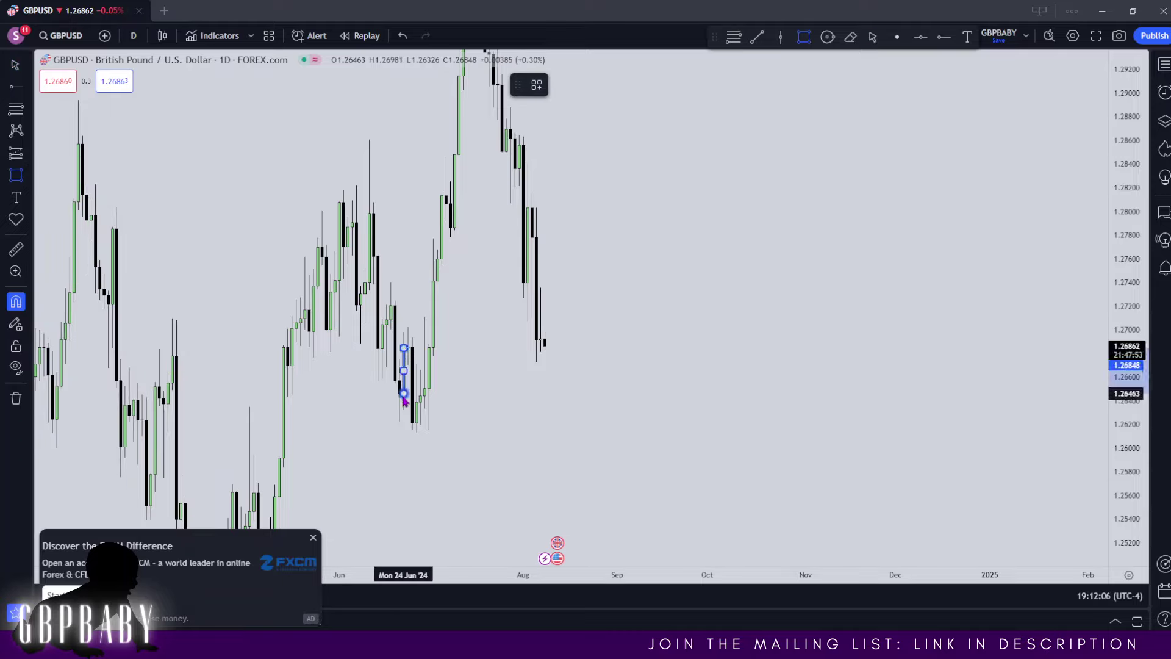
{"action": "left_click", "coordinate": [403, 396]}
{"action": "left_click_drag", "start_coordinate": [404, 347], "coordinate": [797, 371]}
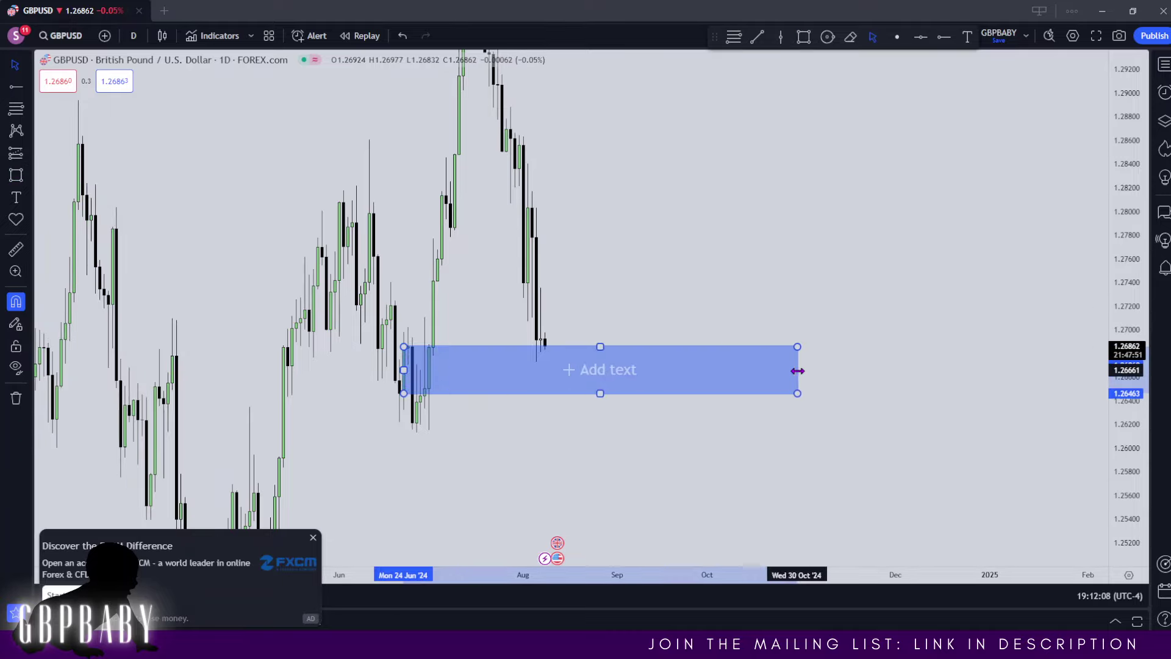
{"action": "left_click", "coordinate": [695, 326]}
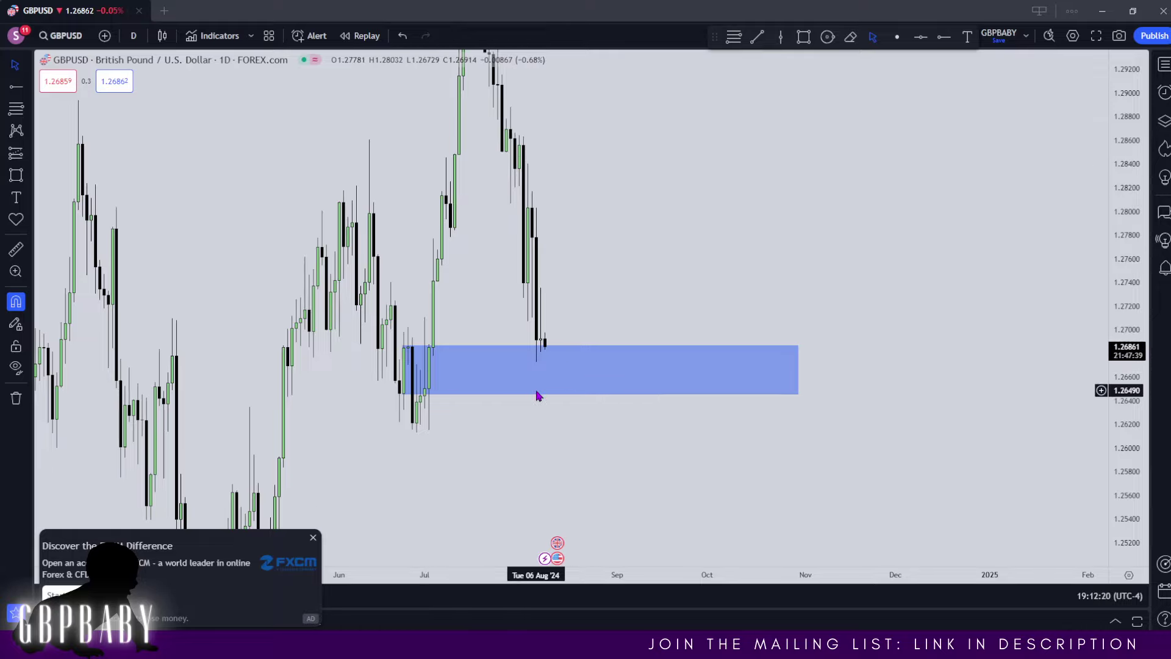
- Draw a second rectangle inside the blue zone from early July, between about 1.2650 and 1.2680, extended ahead of price to late October
{"action": "key", "text": "alt+shift+r"}
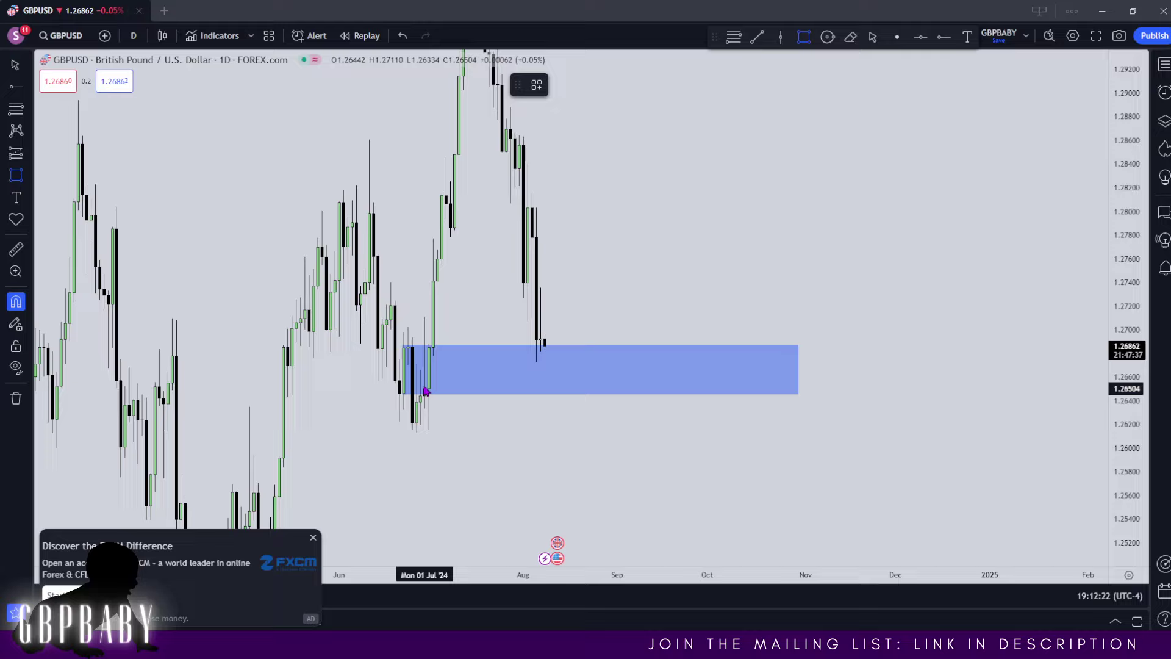
{"action": "left_click", "coordinate": [431, 363]}
{"action": "left_click_drag", "start_coordinate": [432, 371], "coordinate": [764, 364]}
{"action": "left_click", "coordinate": [702, 329]}
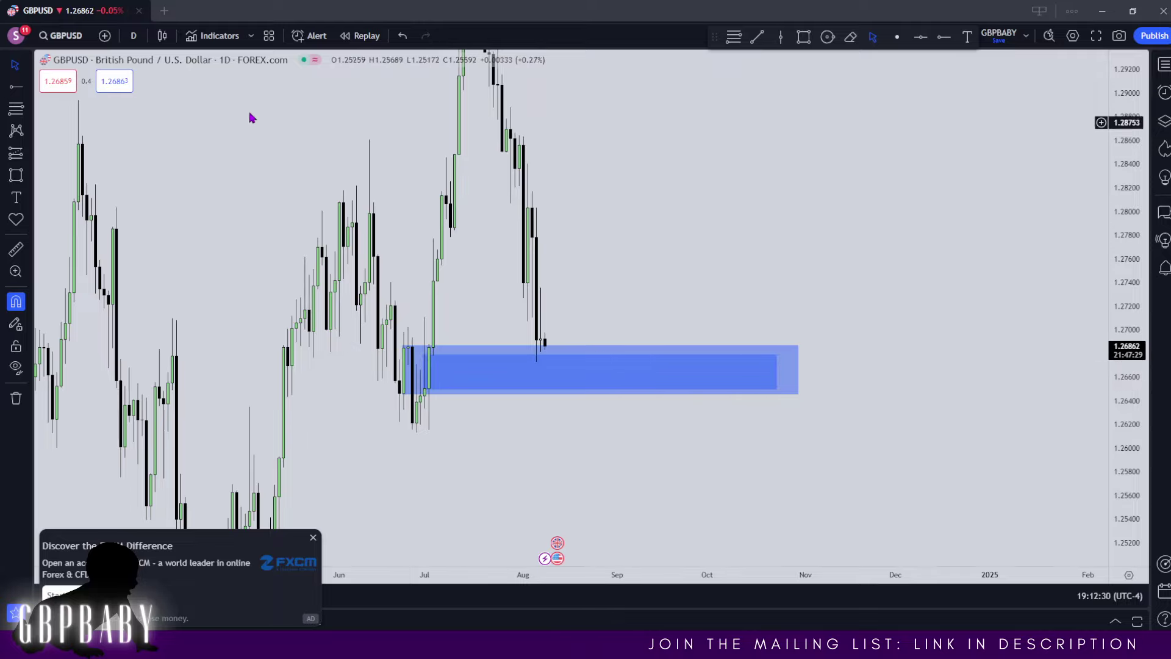
- View GBPUSD on the 4 hours interval and compare it with the DXY chart before returning to GBPUSD
{"action": "left_click", "coordinate": [133, 35]}
{"action": "left_click", "coordinate": [178, 426]}
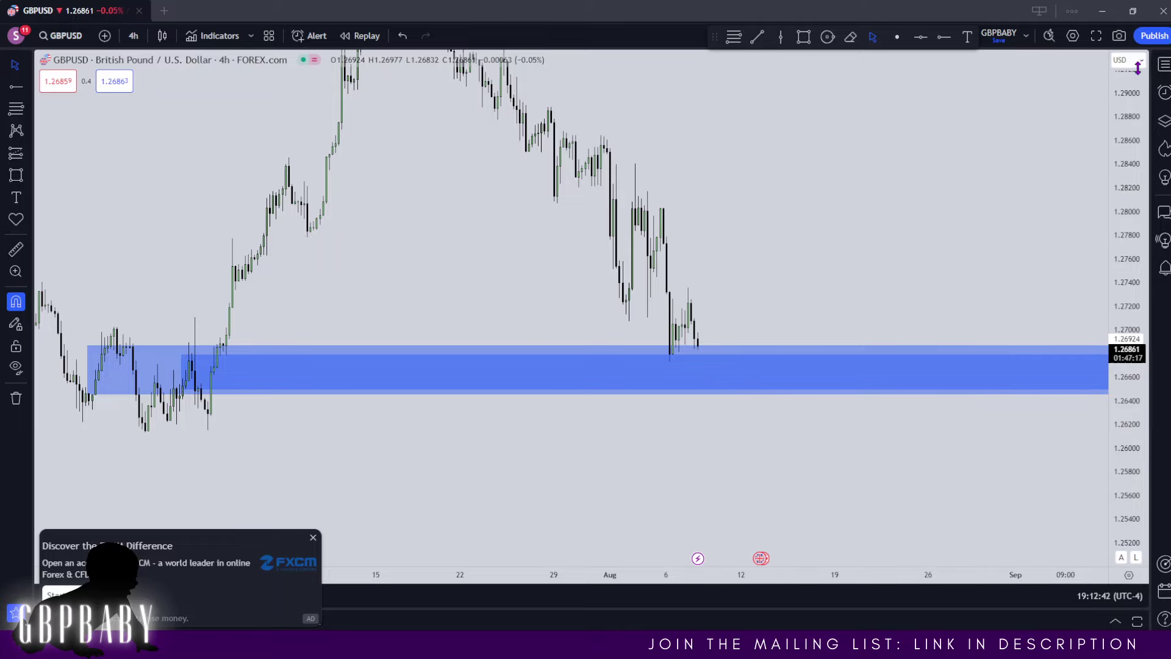
{"action": "left_click", "coordinate": [1163, 65]}
{"action": "left_click", "coordinate": [1088, 133]}
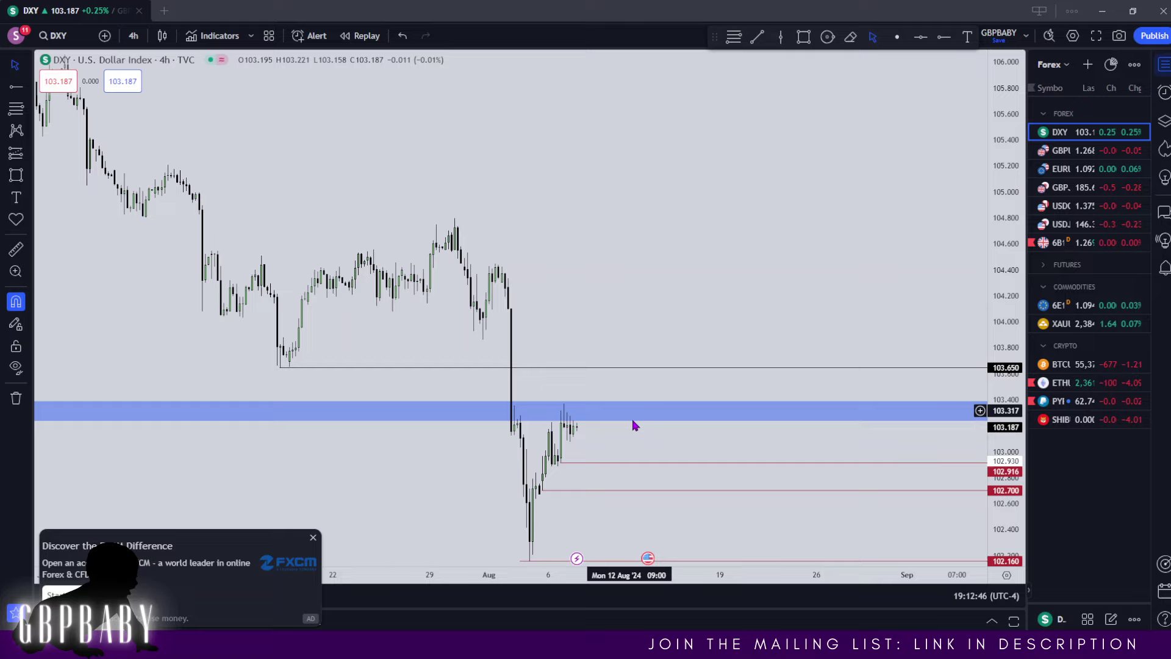
{"action": "key", "text": "Down"}
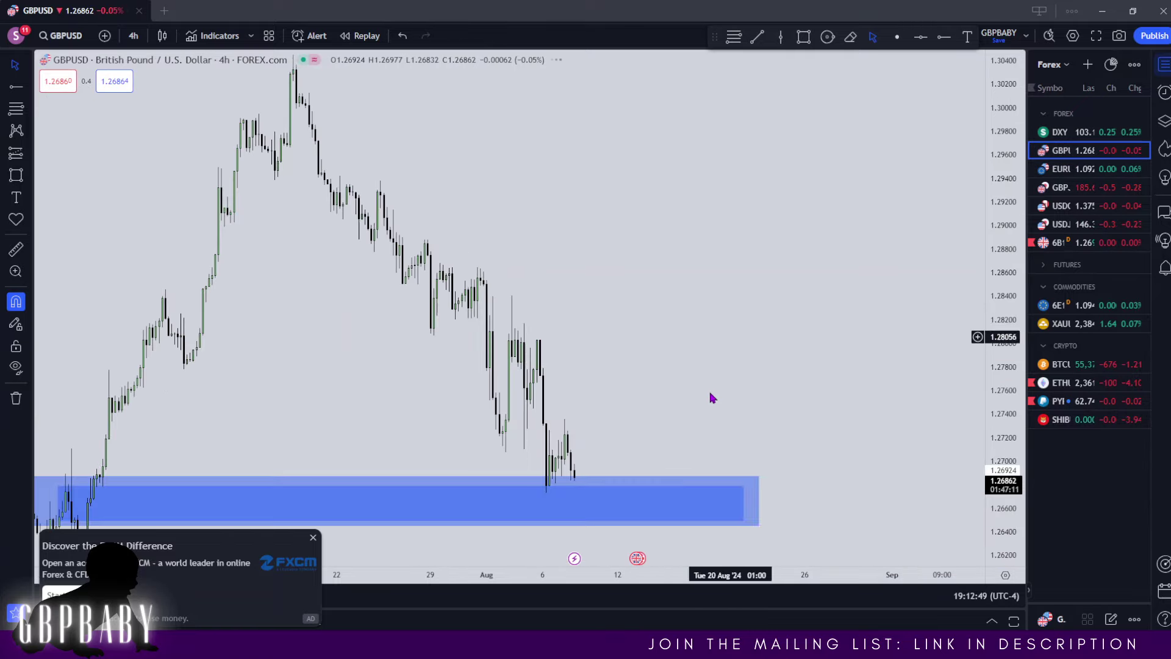
- Switch the GBPUSD chart to the 1 hour interval and focus on the latest candles at the blue zones
{"action": "left_click", "coordinate": [133, 35]}
{"action": "left_click", "coordinate": [180, 367]}
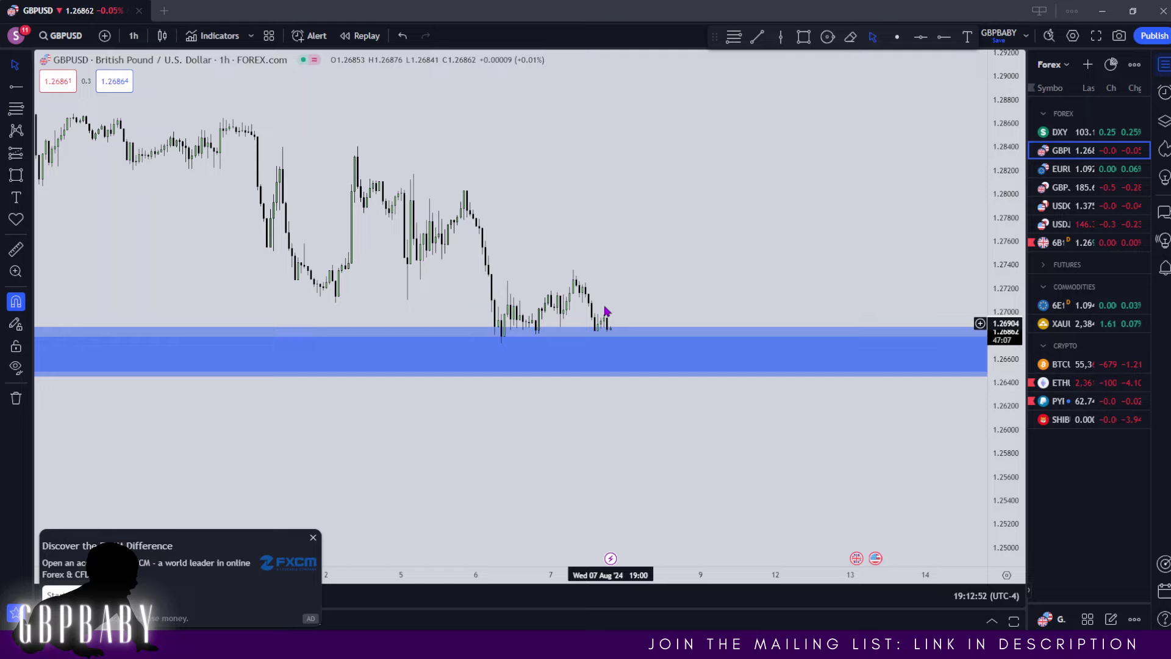
{"action": "left_click_drag", "start_coordinate": [998, 467], "coordinate": [996, 114]}
{"action": "scroll", "coordinate": [714, 197], "scroll_direction": "up", "scroll_amount": 3}
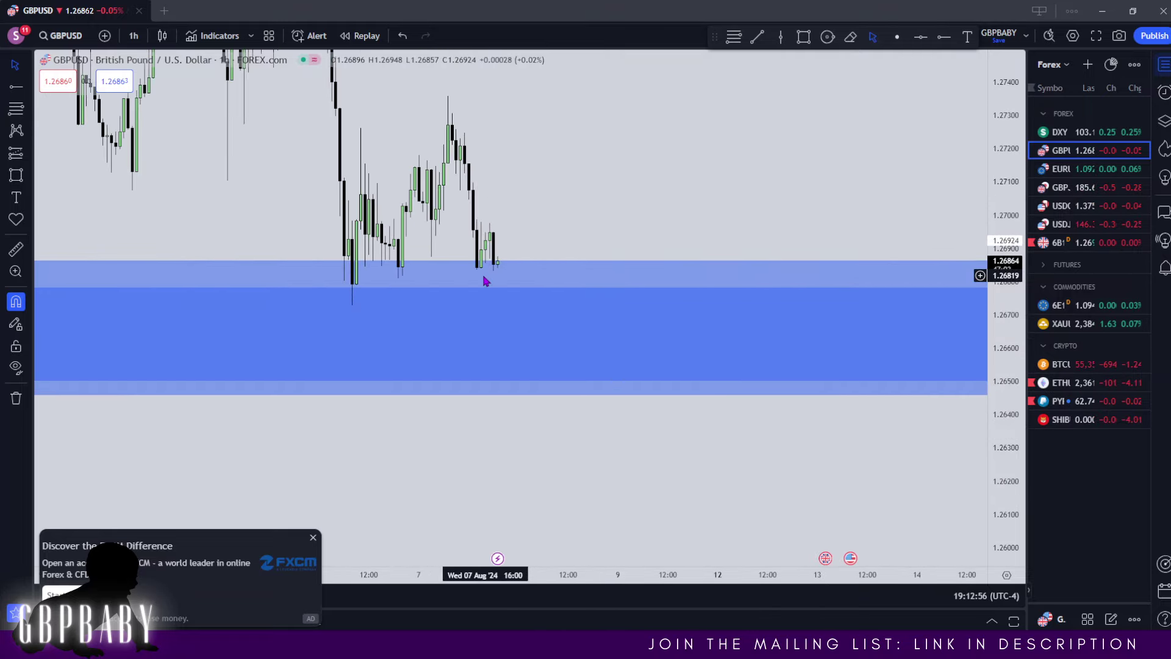
- Place a horizontal ray at the 6 August low of 1.26729 and apply the red Sellside Liquidity template to it
{"action": "key", "text": "alt+h"}
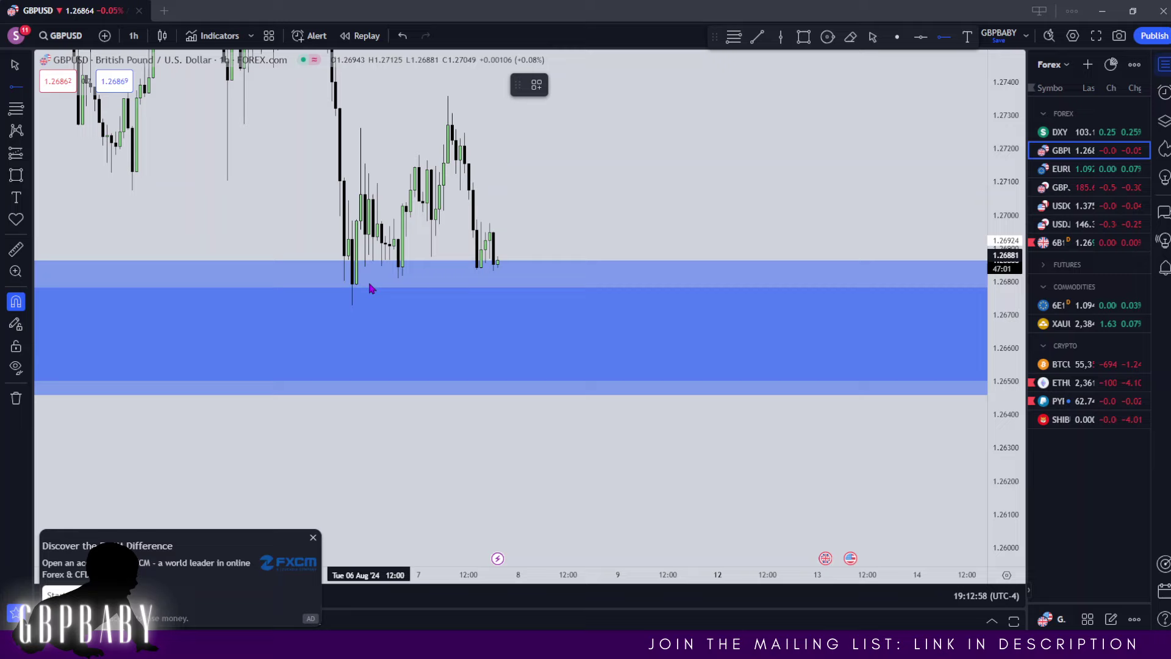
{"action": "left_click", "coordinate": [353, 305]}
{"action": "left_click", "coordinate": [648, 86]}
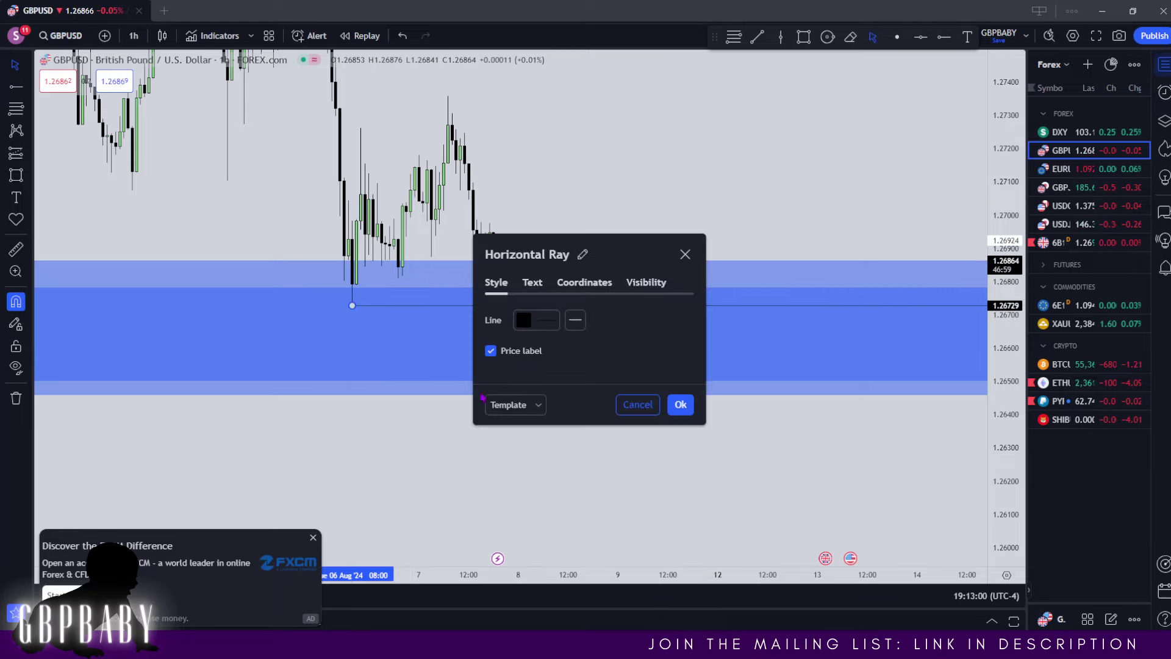
{"action": "left_click", "coordinate": [515, 406]}
{"action": "left_click", "coordinate": [509, 496]}
{"action": "left_click", "coordinate": [680, 404]}
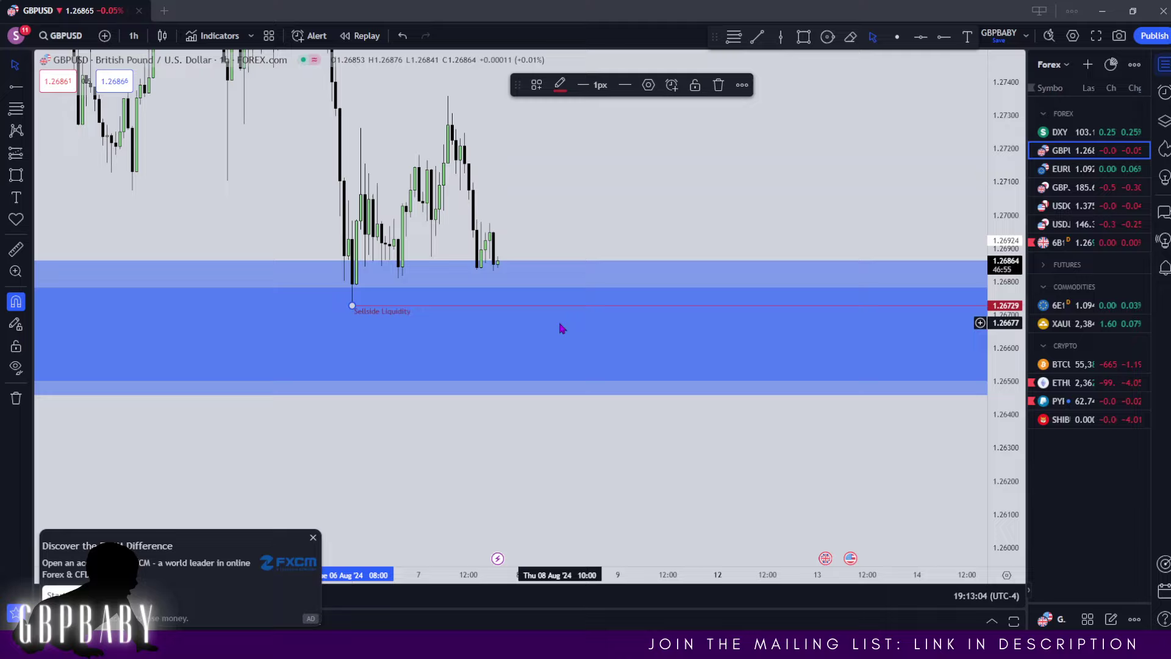
- Examine the GBPUSD hourly decline and the late June to early July price action where both blue zones originate
{"action": "left_click_drag", "start_coordinate": [706, 143], "coordinate": [762, 315]}
{"action": "scroll", "coordinate": [914, 300], "scroll_direction": "down", "scroll_amount": 1}
{"action": "left_click_drag", "start_coordinate": [938, 274], "coordinate": [944, 441]}
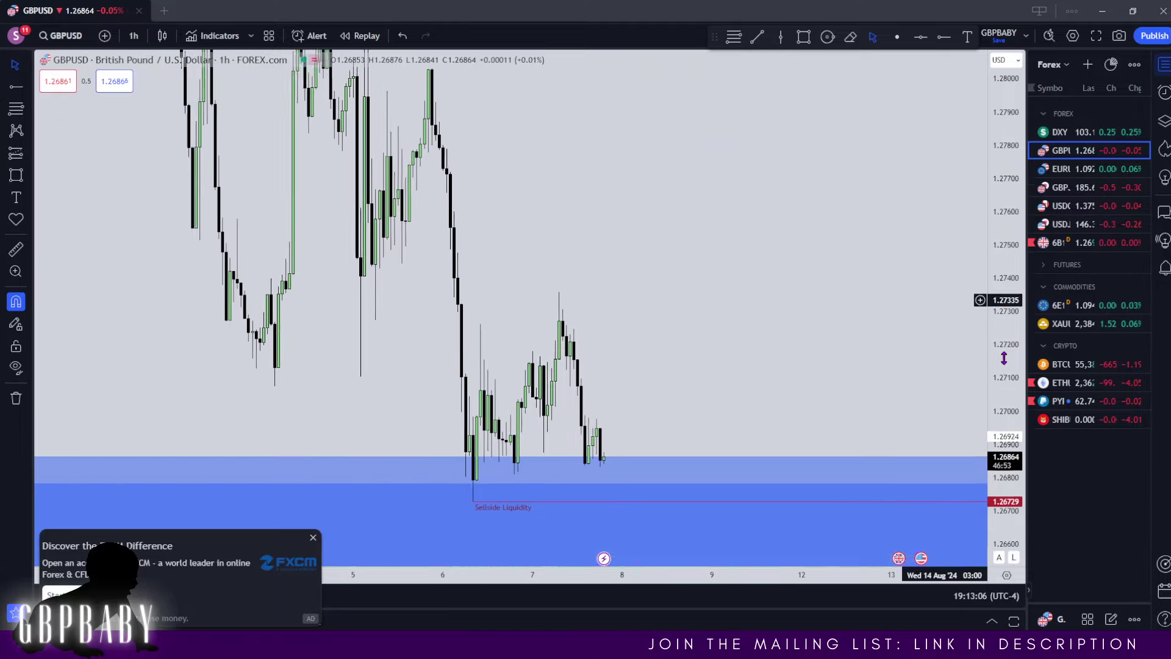
{"action": "left_click_drag", "start_coordinate": [1016, 370], "coordinate": [1009, 564]}
{"action": "scroll", "coordinate": [870, 529], "scroll_direction": "down", "scroll_amount": 4}
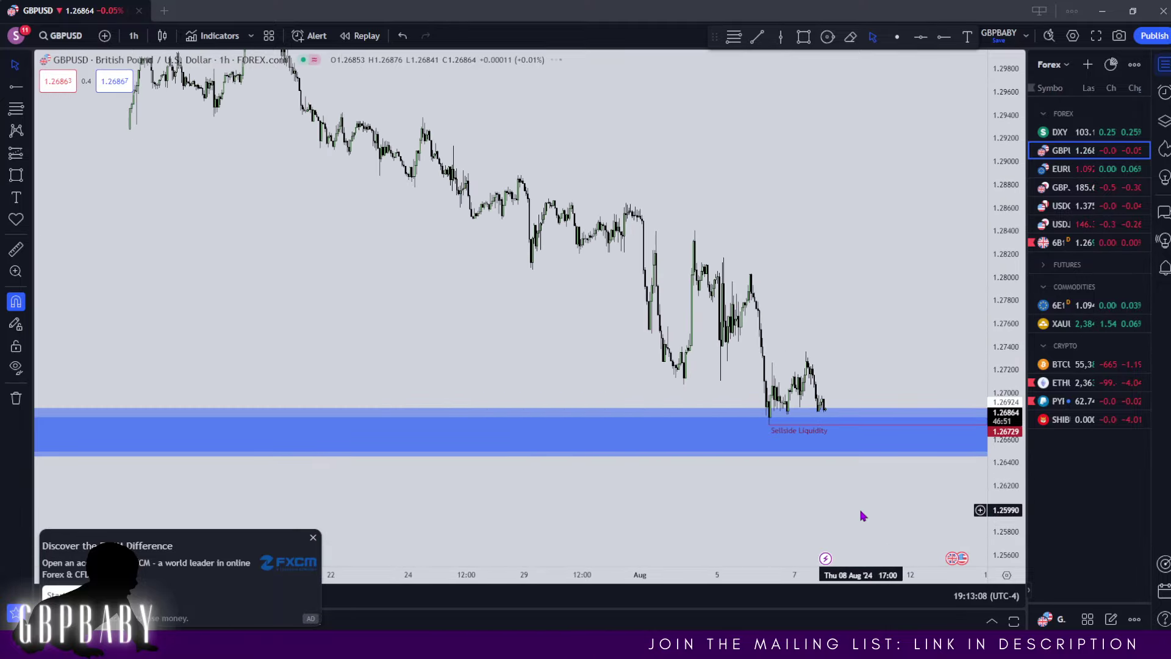
{"action": "scroll", "coordinate": [388, 507], "scroll_direction": "down", "scroll_amount": 3}
{"action": "left_click_drag", "start_coordinate": [345, 488], "coordinate": [745, 460]}
{"action": "scroll", "coordinate": [741, 466], "scroll_direction": "down", "scroll_amount": 2}
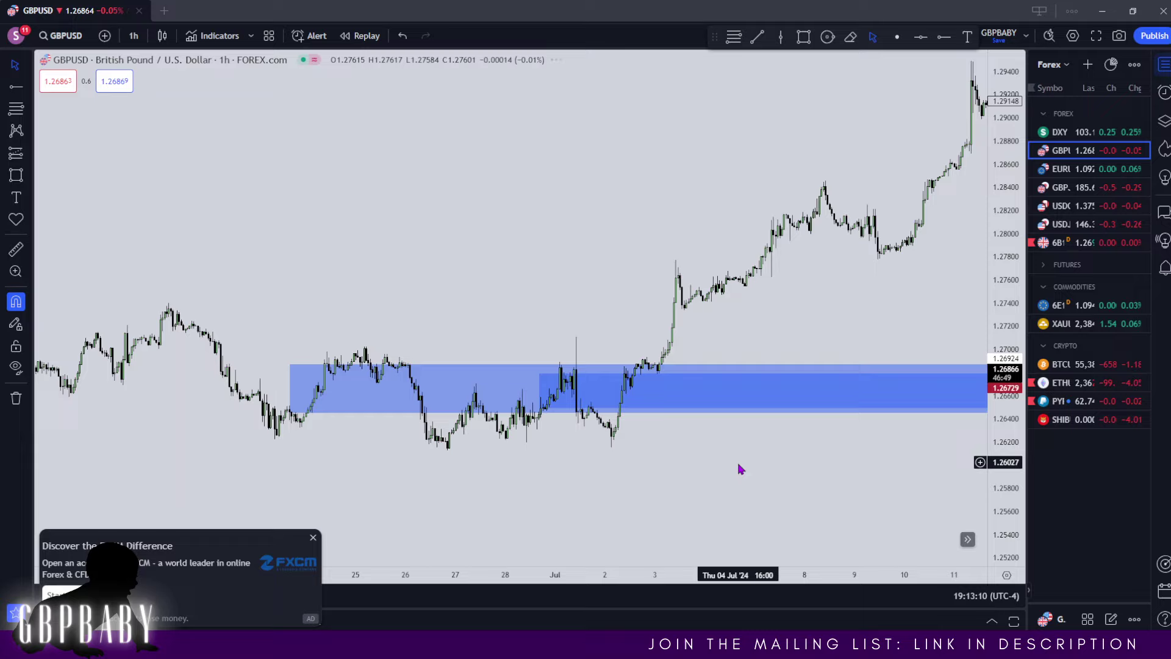
{"action": "scroll", "coordinate": [899, 309], "scroll_direction": "up", "scroll_amount": 5}
{"action": "left_click_drag", "start_coordinate": [821, 314], "coordinate": [898, 73]}
{"action": "scroll", "coordinate": [817, 226], "scroll_direction": "up", "scroll_amount": 4}
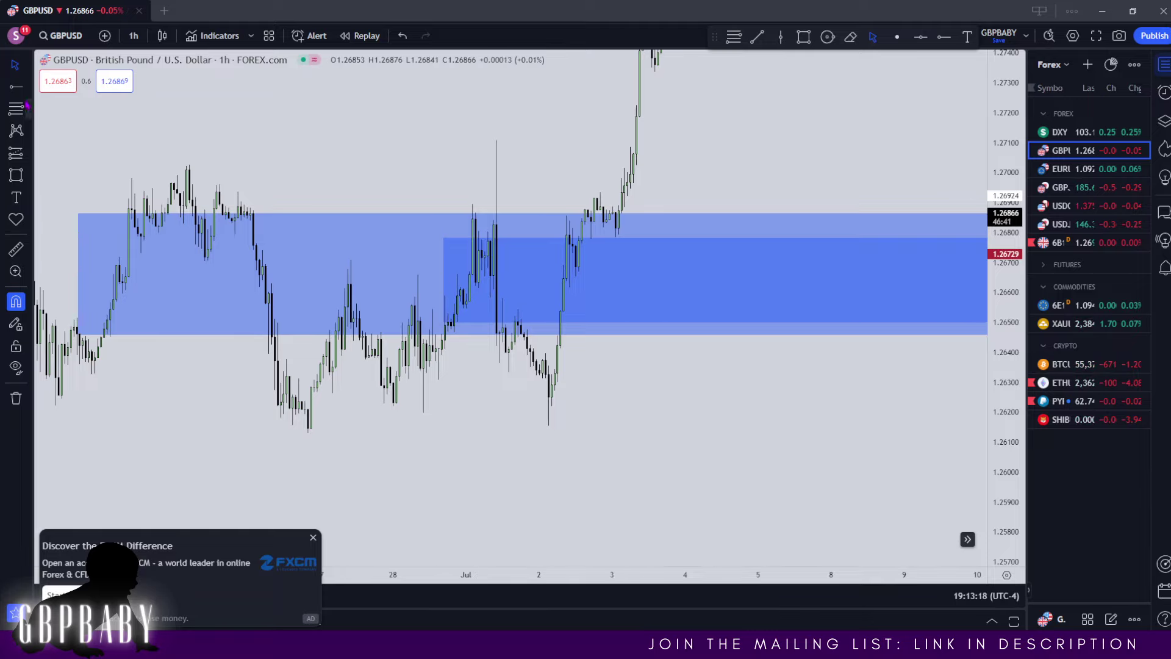
- Place a horizontal ray at 1.26522 from the 1 July 16:00 candle on GBPUSD and colour it black
{"action": "key", "text": "alt+j"}
{"action": "left_click", "coordinate": [515, 316]}
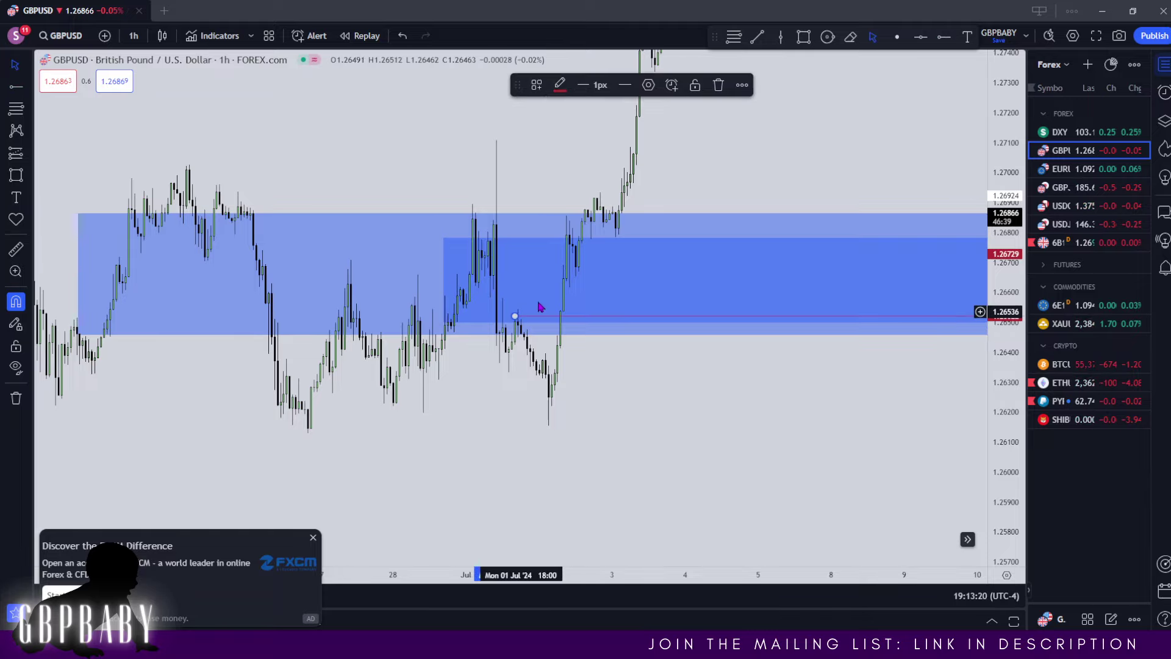
{"action": "left_click", "coordinate": [559, 85]}
{"action": "left_click", "coordinate": [690, 112]}
{"action": "left_click", "coordinate": [787, 134]}
{"action": "left_click_drag", "start_coordinate": [787, 134], "coordinate": [339, 139]}
{"action": "scroll", "coordinate": [803, 171], "scroll_direction": "right", "scroll_amount": 10}
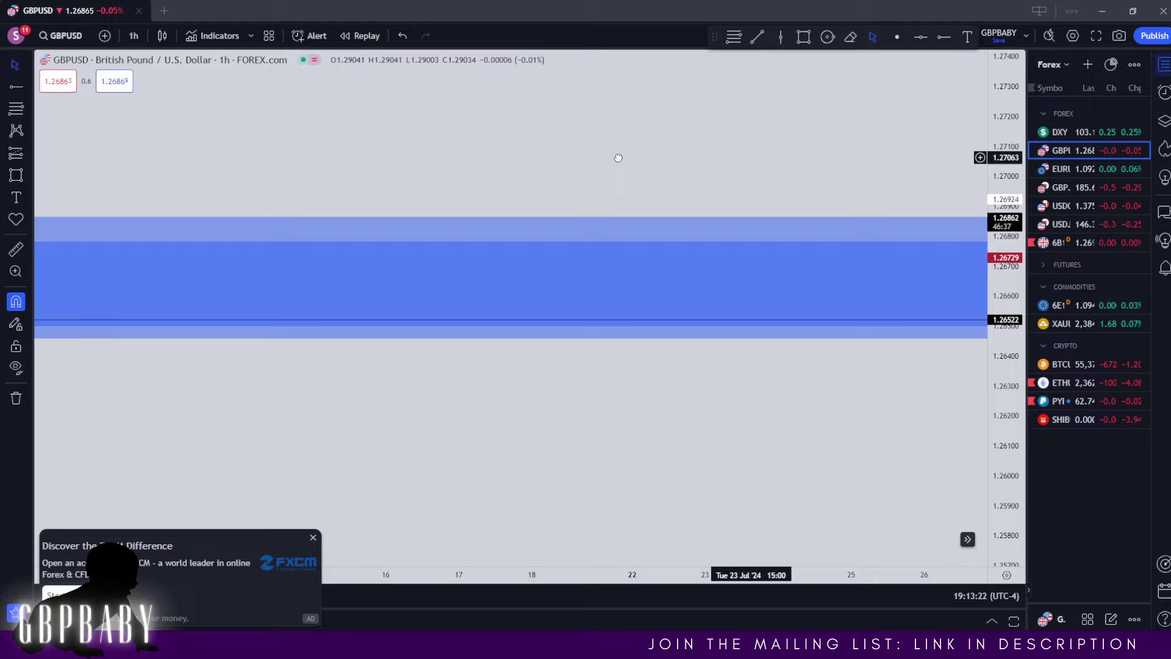
{"action": "scroll", "coordinate": [652, 170], "scroll_direction": "up", "scroll_amount": 3}
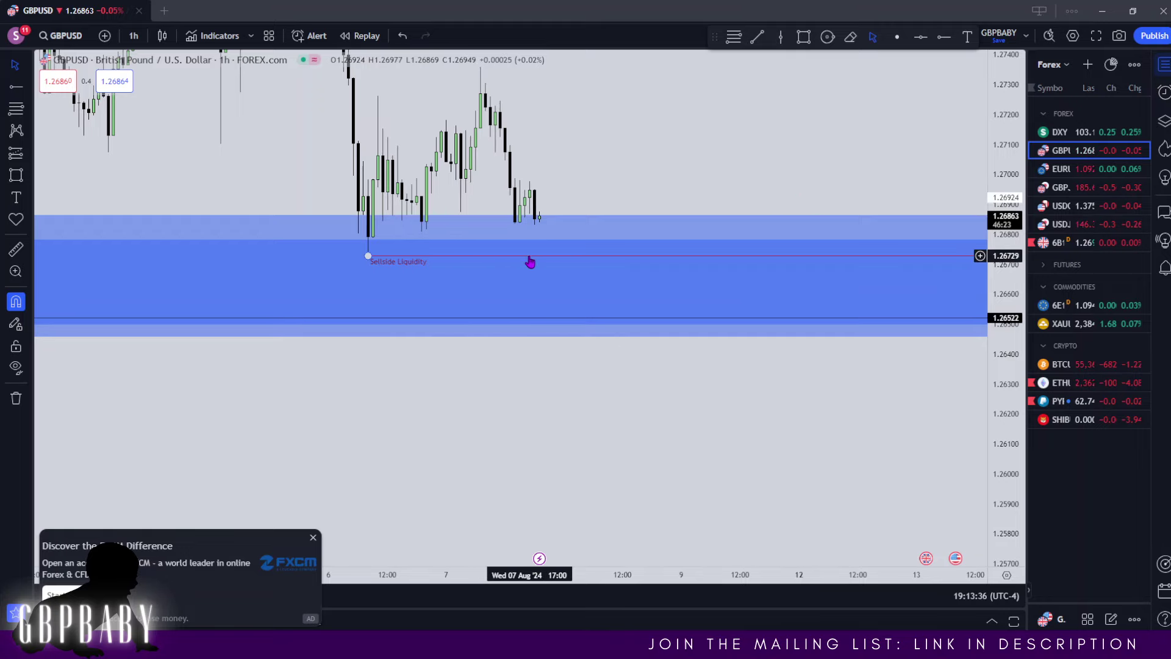
- Compare the hourly DXY chart with GBPUSD and open EURUSD on the 1 day interval with the watchlist hidden
{"action": "key", "text": "Up"}
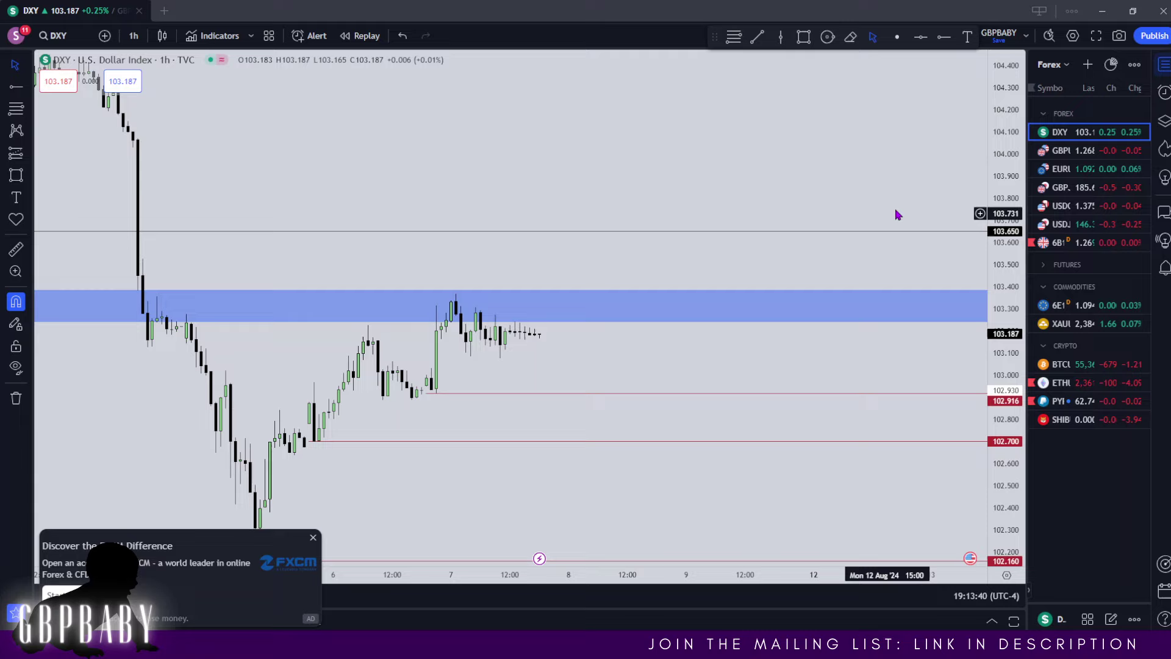
{"action": "key", "text": "Down"}
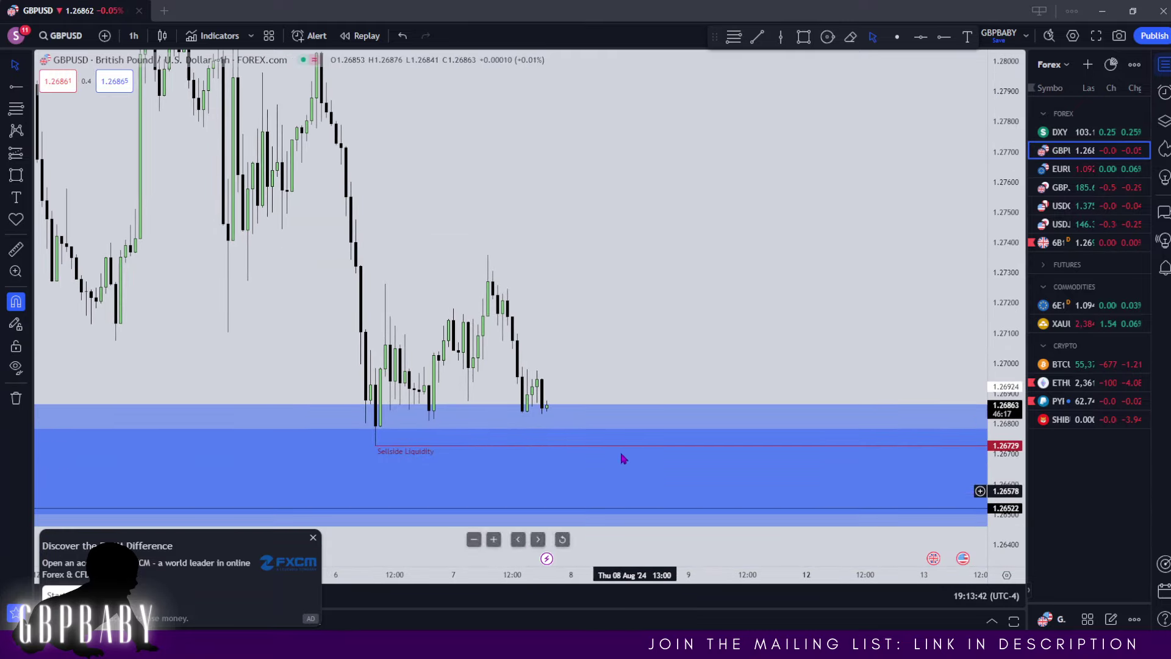
{"action": "key", "text": "Down"}
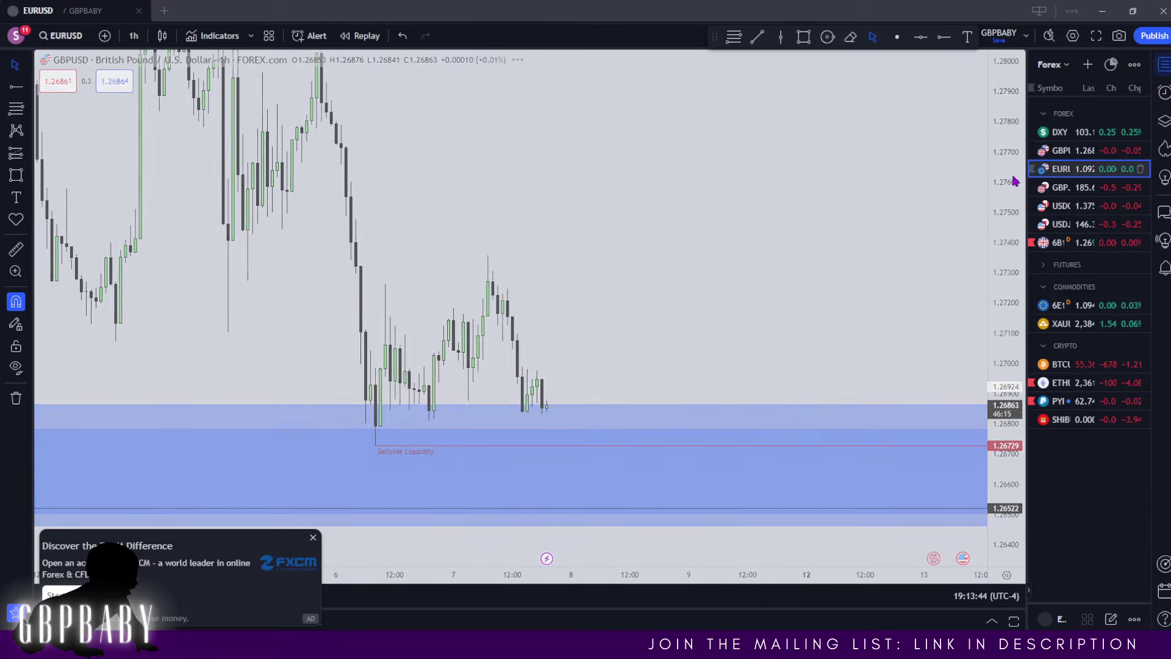
{"action": "left_click", "coordinate": [1165, 68]}
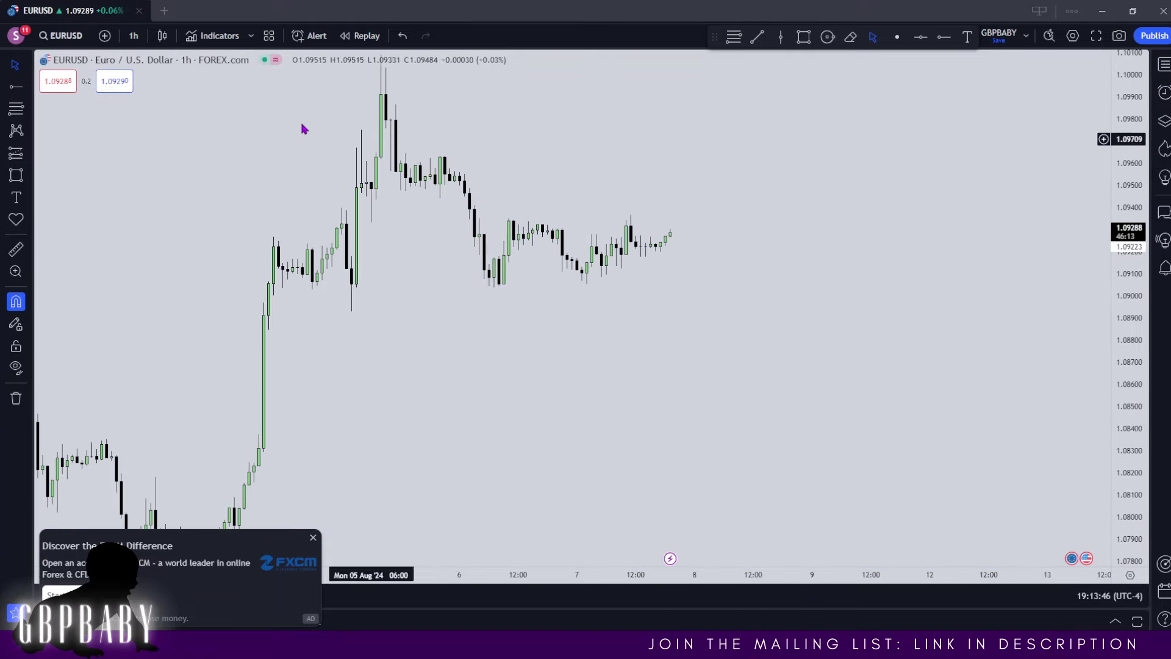
{"action": "left_click", "coordinate": [133, 36]}
{"action": "left_click", "coordinate": [162, 468]}
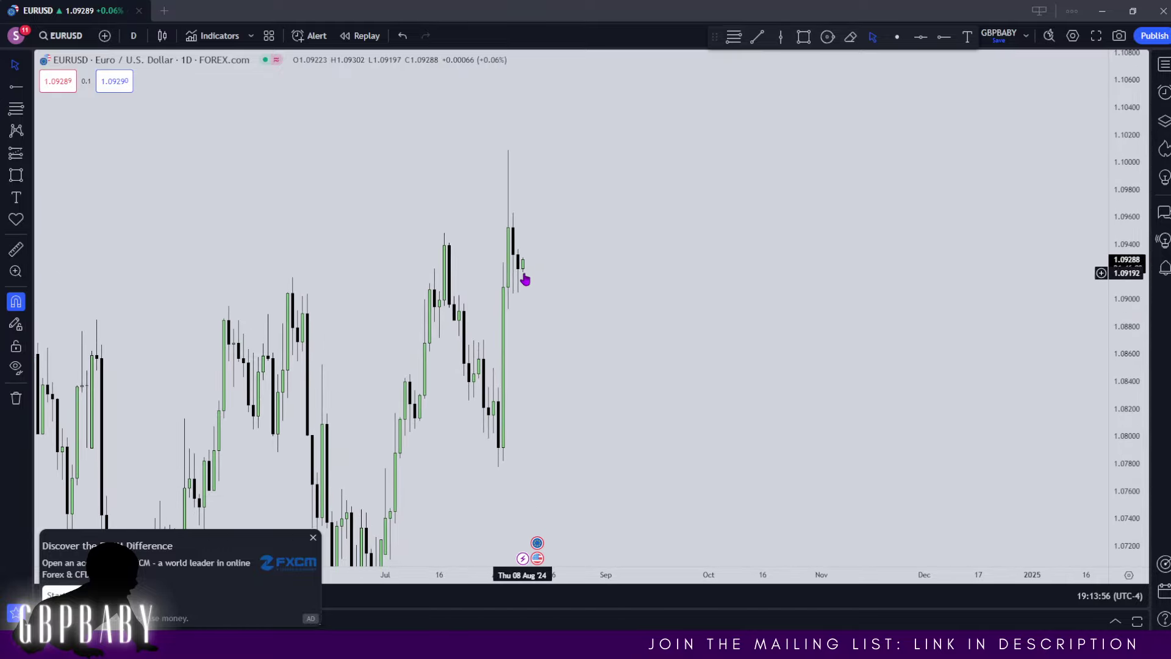
- Try a horizontal ray at 1.09069 from the mid-July daily candle on EURUSD and delete it
{"action": "left_click_drag", "start_coordinate": [555, 248], "coordinate": [551, 211]}
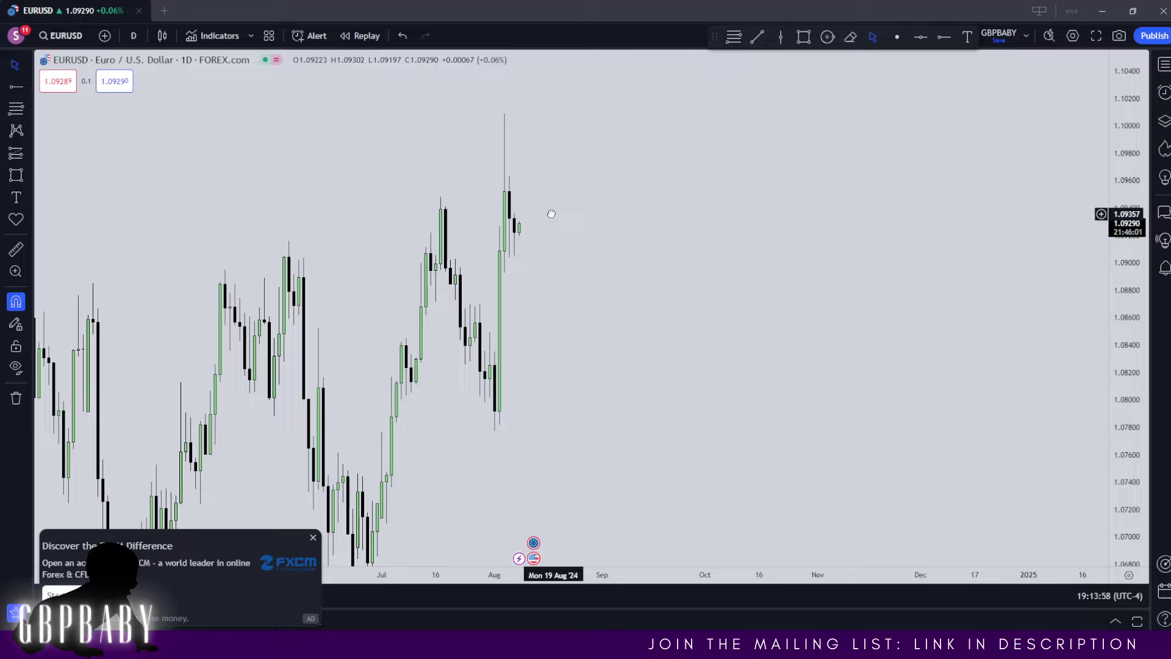
{"action": "left_click_drag", "start_coordinate": [1122, 330], "coordinate": [1114, 151]}
{"action": "scroll", "coordinate": [867, 221], "scroll_direction": "up", "scroll_amount": 2}
{"action": "left_click_drag", "start_coordinate": [691, 257], "coordinate": [707, 308]}
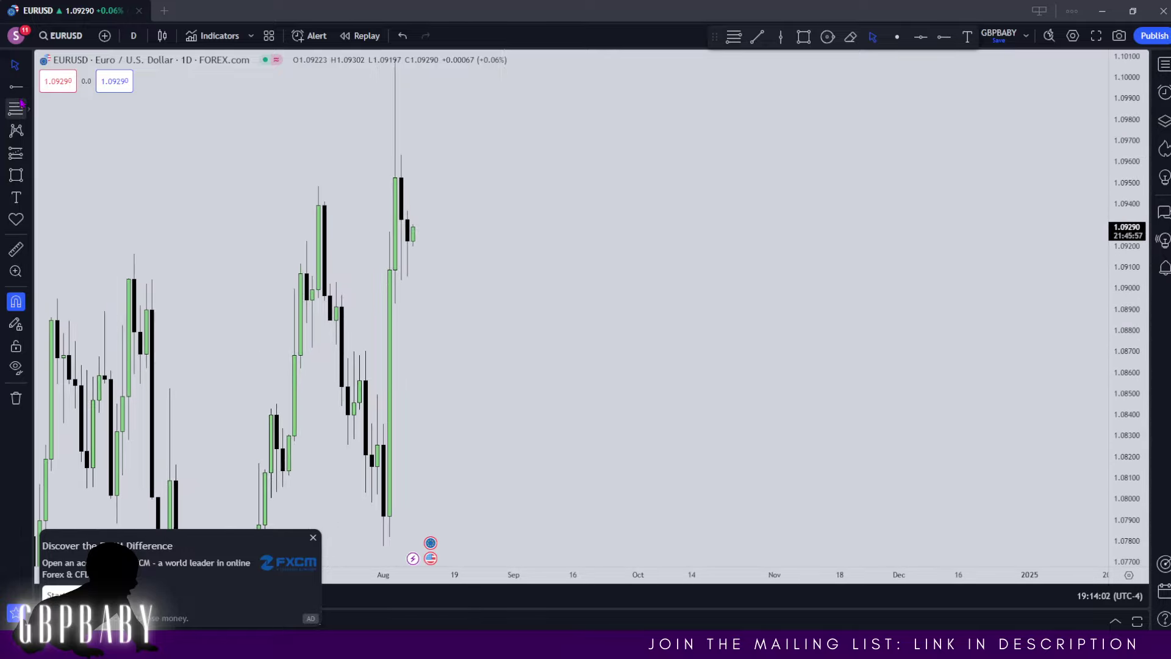
{"action": "left_click", "coordinate": [306, 273]}
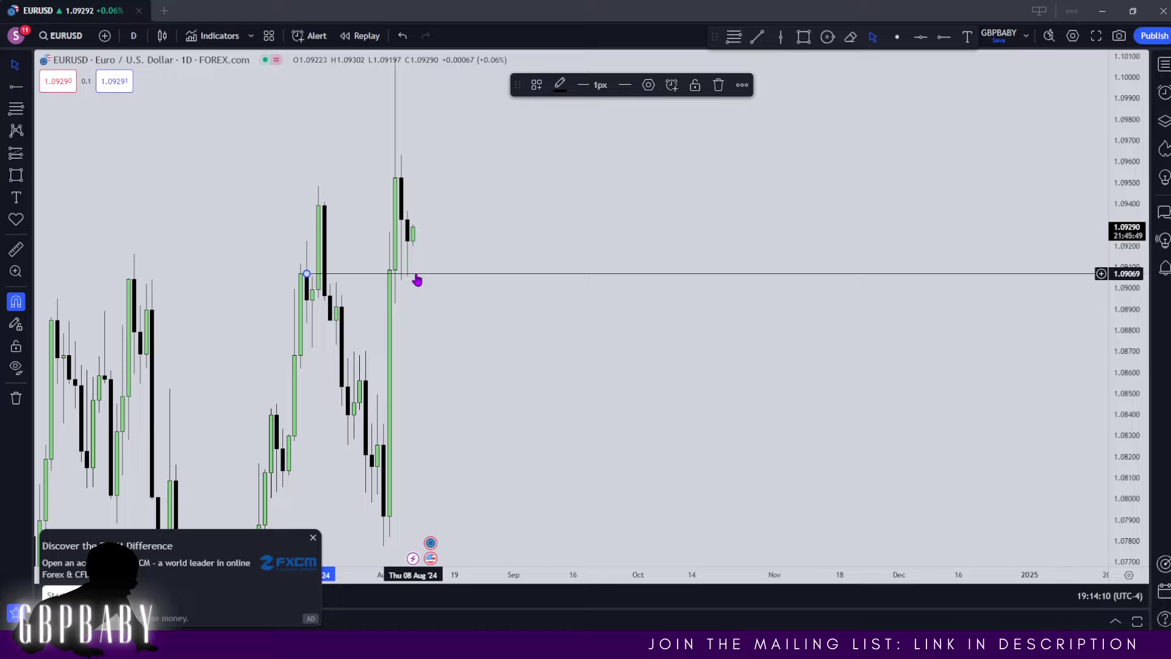
{"action": "key", "text": "Delete"}
- Switch EURUSD to the 4 hours interval, focus on the early August candles and close the advertisement banner
{"action": "left_click", "coordinate": [133, 36]}
{"action": "left_click", "coordinate": [223, 425]}
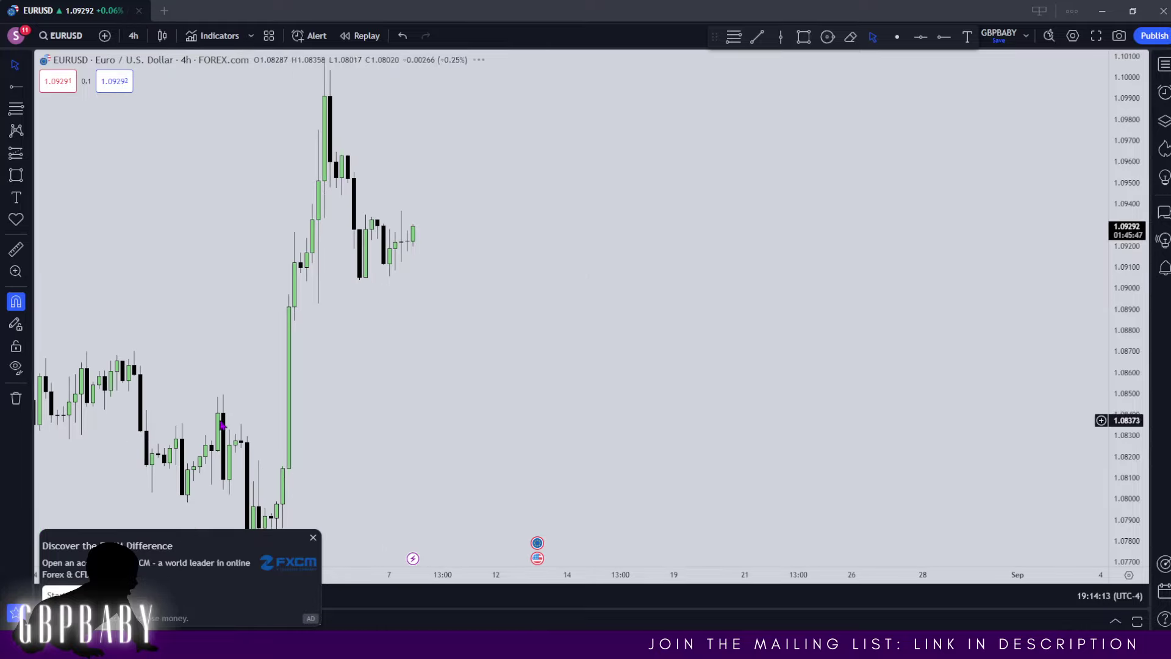
{"action": "scroll", "coordinate": [631, 374], "scroll_direction": "down", "scroll_amount": 2}
{"action": "left_click_drag", "start_coordinate": [1094, 339], "coordinate": [1104, 226]}
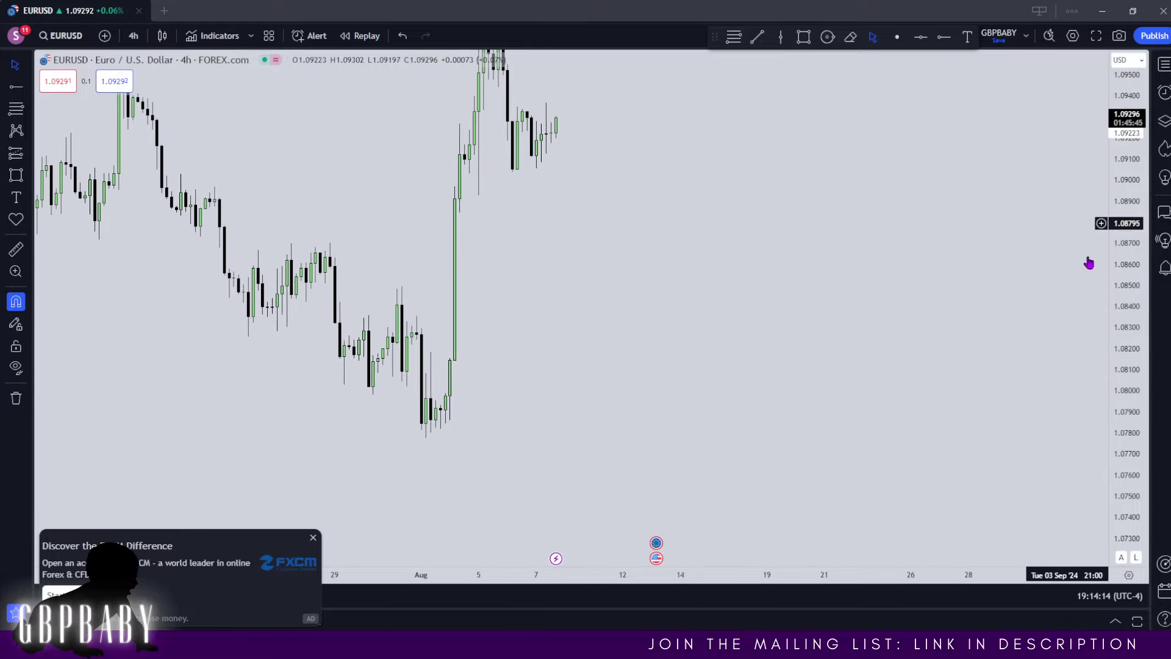
{"action": "left_click_drag", "start_coordinate": [568, 116], "coordinate": [612, 232]}
{"action": "left_click_drag", "start_coordinate": [1136, 354], "coordinate": [1121, 86]}
{"action": "scroll", "coordinate": [828, 152], "scroll_direction": "up", "scroll_amount": 5}
{"action": "left_click_drag", "start_coordinate": [421, 198], "coordinate": [614, 244]}
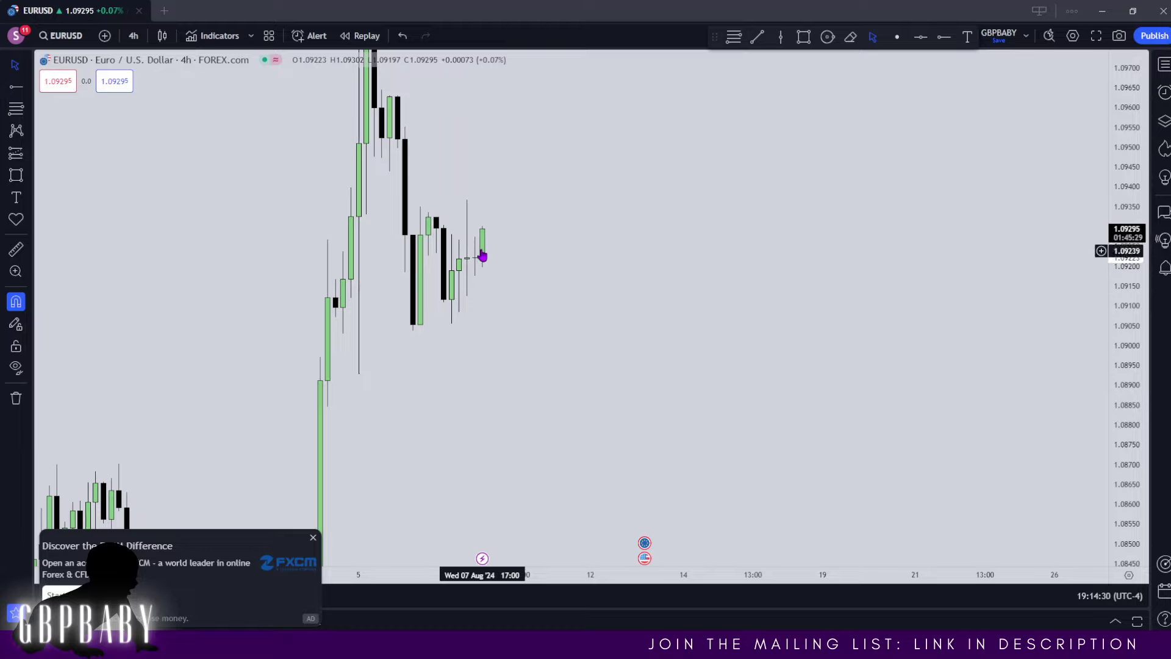
{"action": "left_click", "coordinate": [313, 536]}
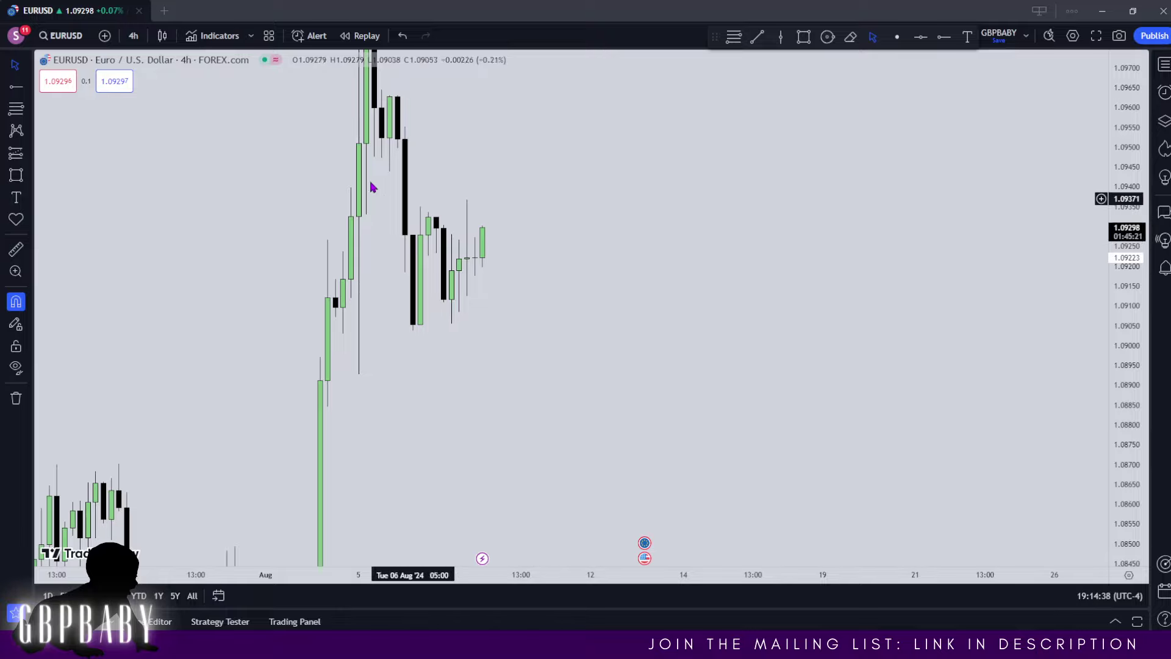
- Draw a Fib retracement across the 6 August 05:00 candle body from 1.09279 and place a horizontal ray at its 0.5 level, 1.09165
{"action": "left_click", "coordinate": [16, 109]}
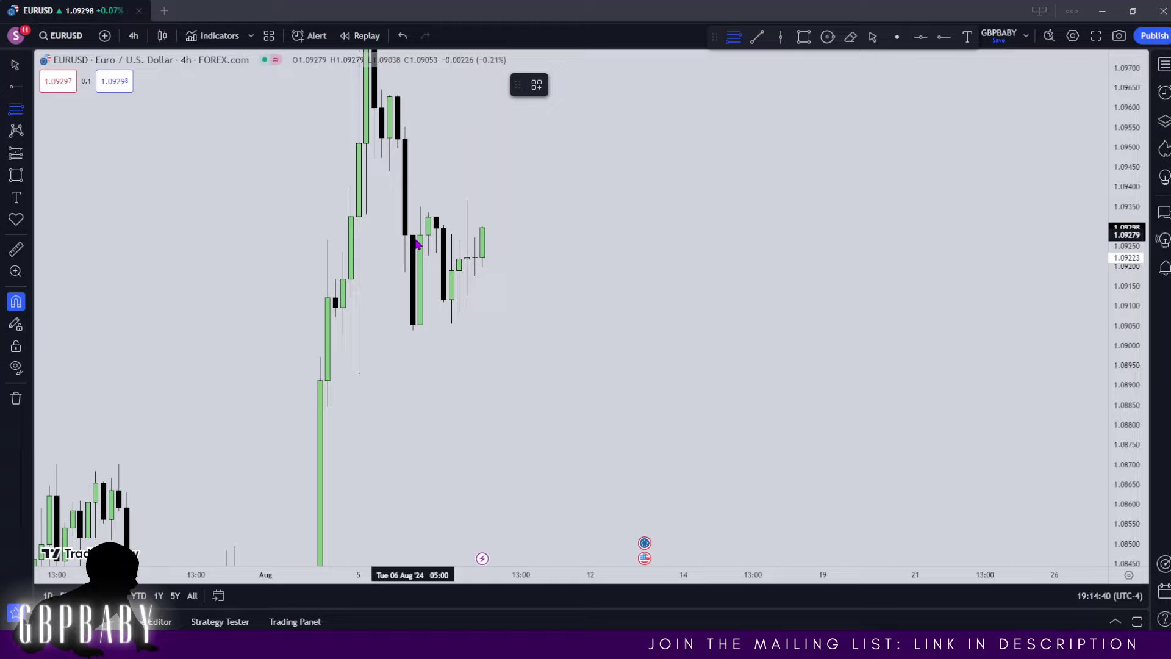
{"action": "left_click", "coordinate": [414, 237]}
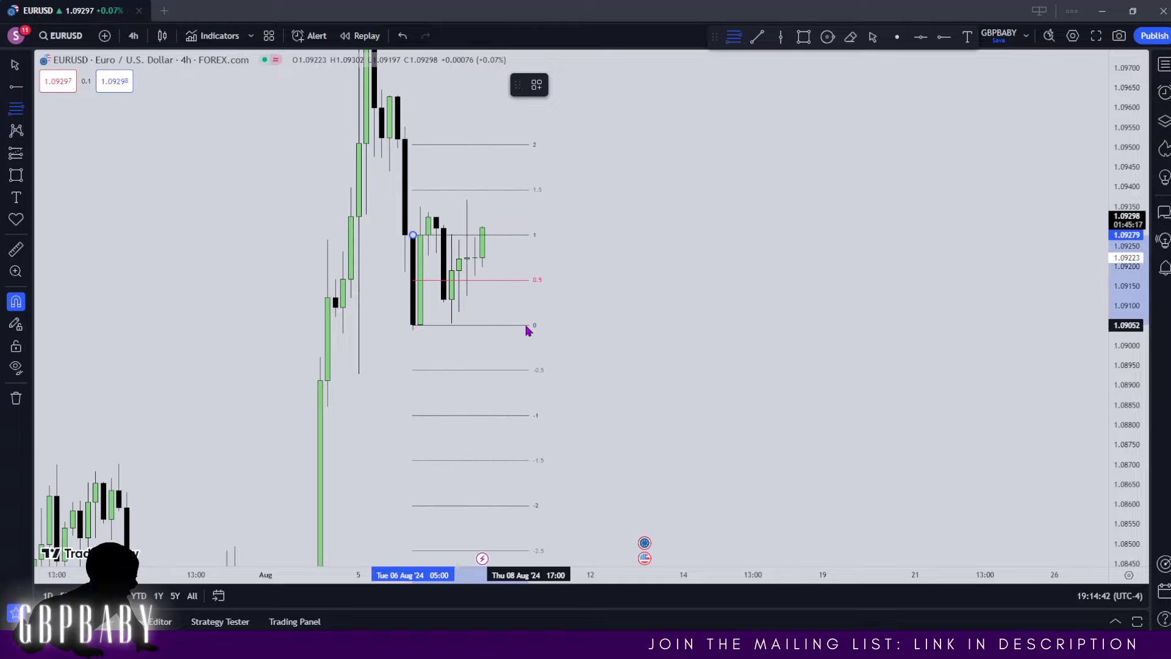
{"action": "left_click", "coordinate": [528, 328]}
{"action": "left_click", "coordinate": [23, 89]}
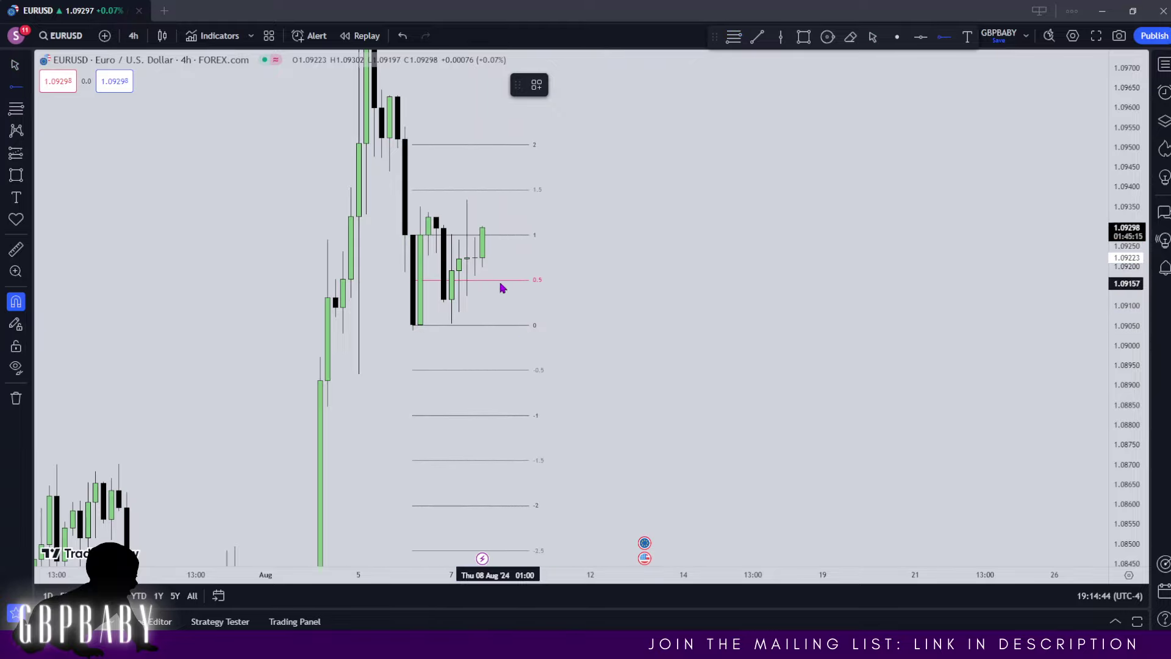
{"action": "left_click", "coordinate": [497, 281]}
{"action": "left_click_drag", "start_coordinate": [497, 280], "coordinate": [418, 281]}
{"action": "left_click", "coordinate": [417, 286]}
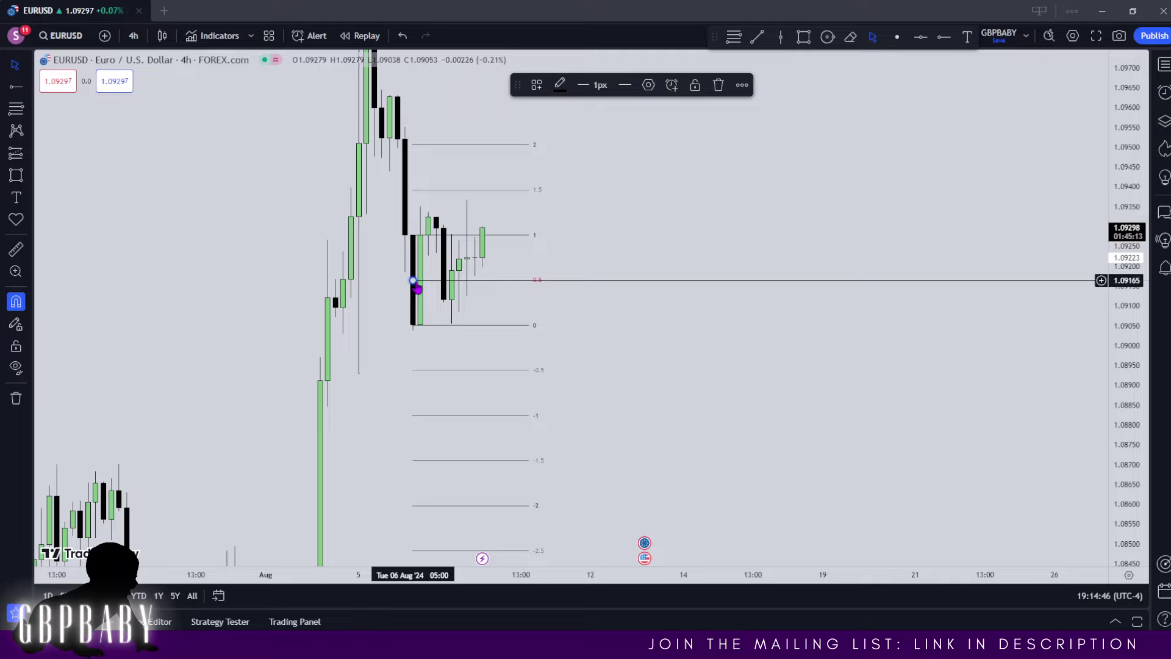
- Delete the Fib retracement and set the thickness of the 1.09165 ray to 2px
{"action": "left_click", "coordinate": [482, 327]}
{"action": "key", "text": "Delete"}
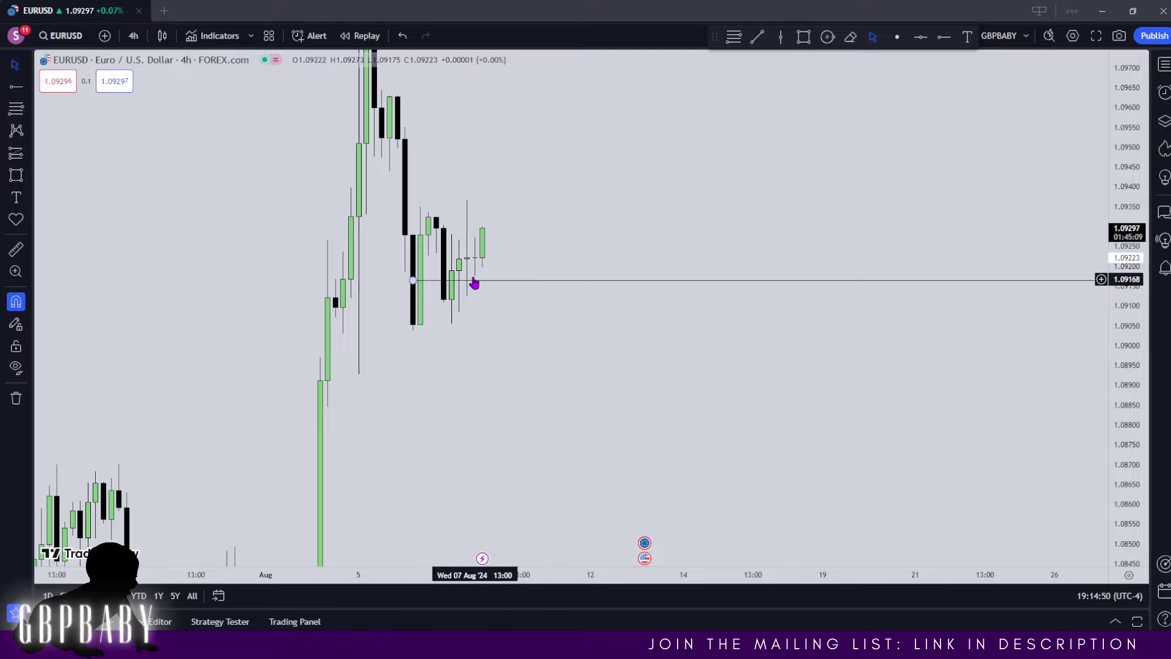
{"action": "left_click", "coordinate": [429, 282]}
{"action": "left_click", "coordinate": [599, 84]}
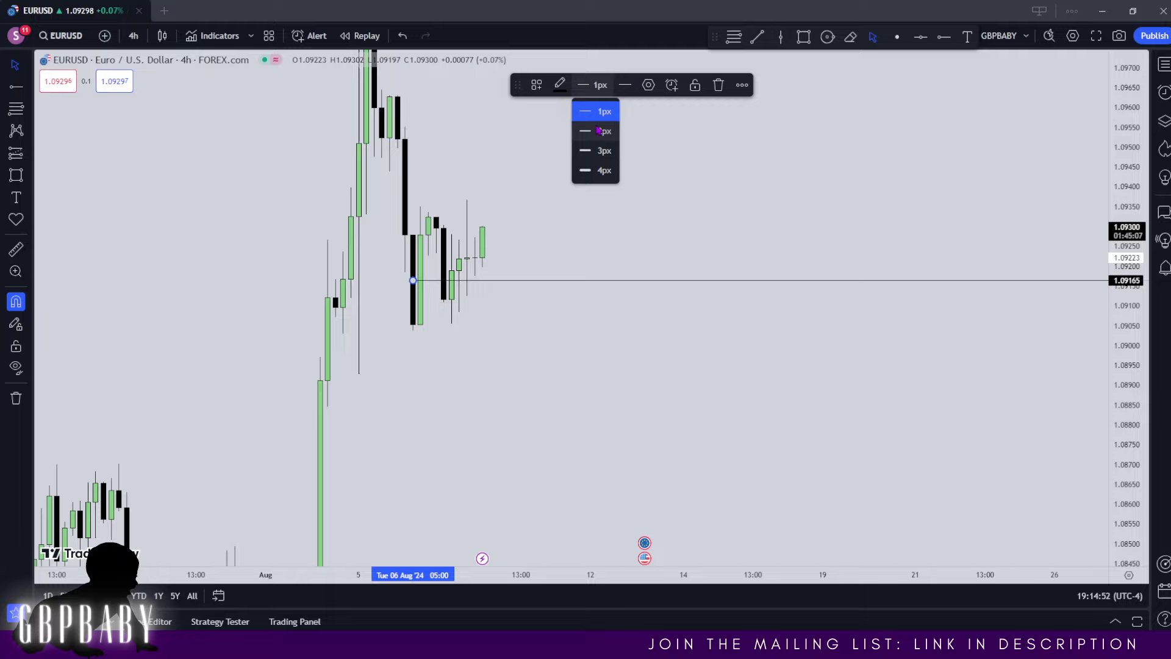
{"action": "left_click", "coordinate": [599, 126]}
{"action": "left_click_drag", "start_coordinate": [484, 287], "coordinate": [504, 363]}
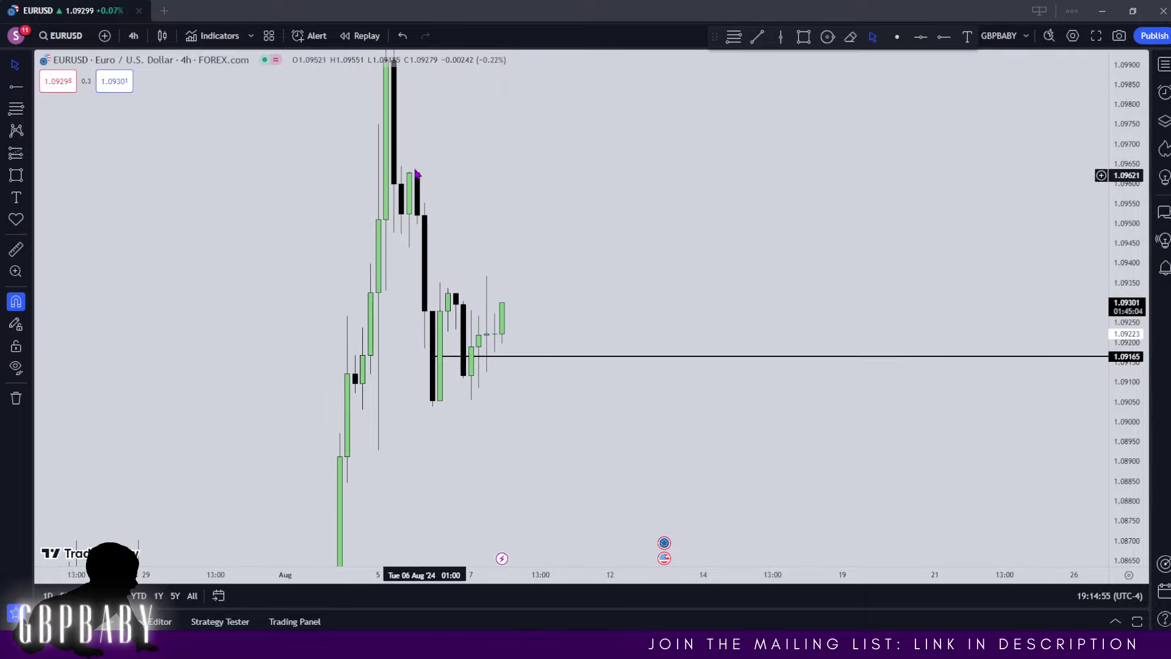
- On the EURUSD 1 day interval, place a horizontal ray at the 7 August high of 1.09367 and apply the buyside template
{"action": "left_click", "coordinate": [133, 36]}
{"action": "left_click", "coordinate": [162, 414]}
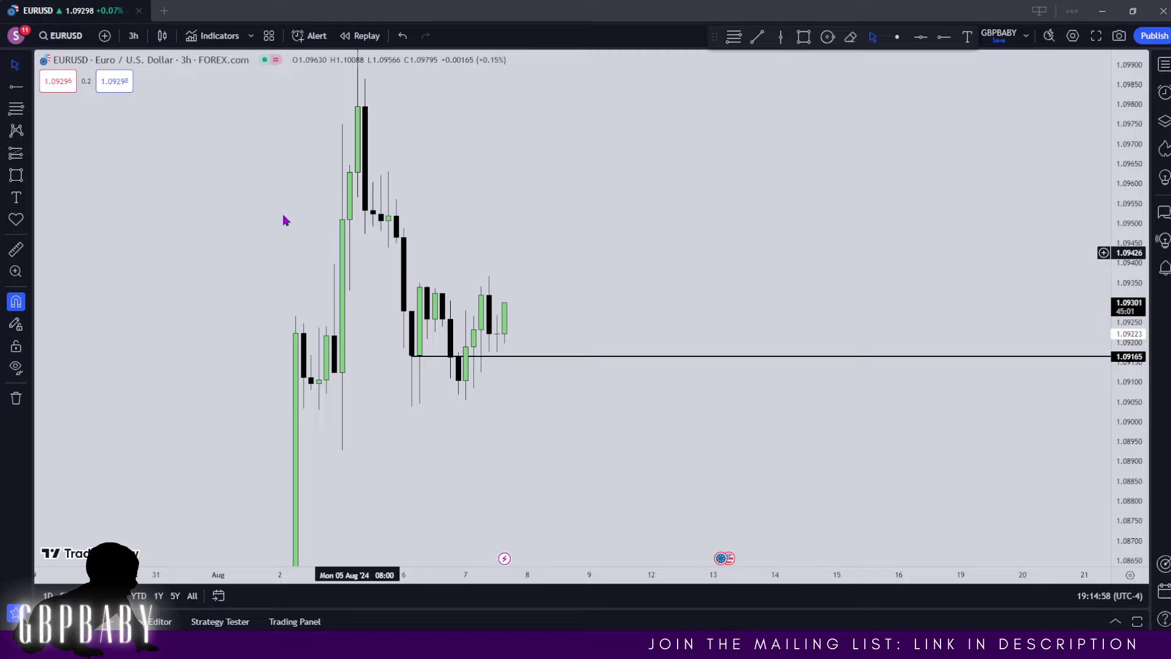
{"action": "left_click", "coordinate": [133, 35]}
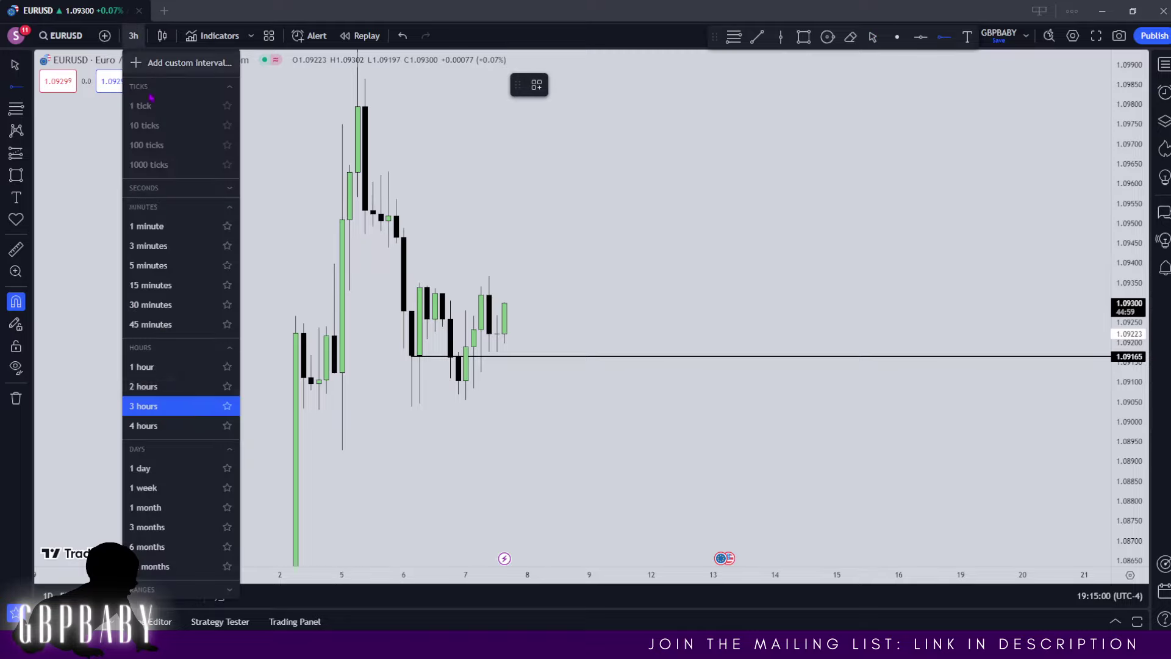
{"action": "left_click", "coordinate": [147, 468]}
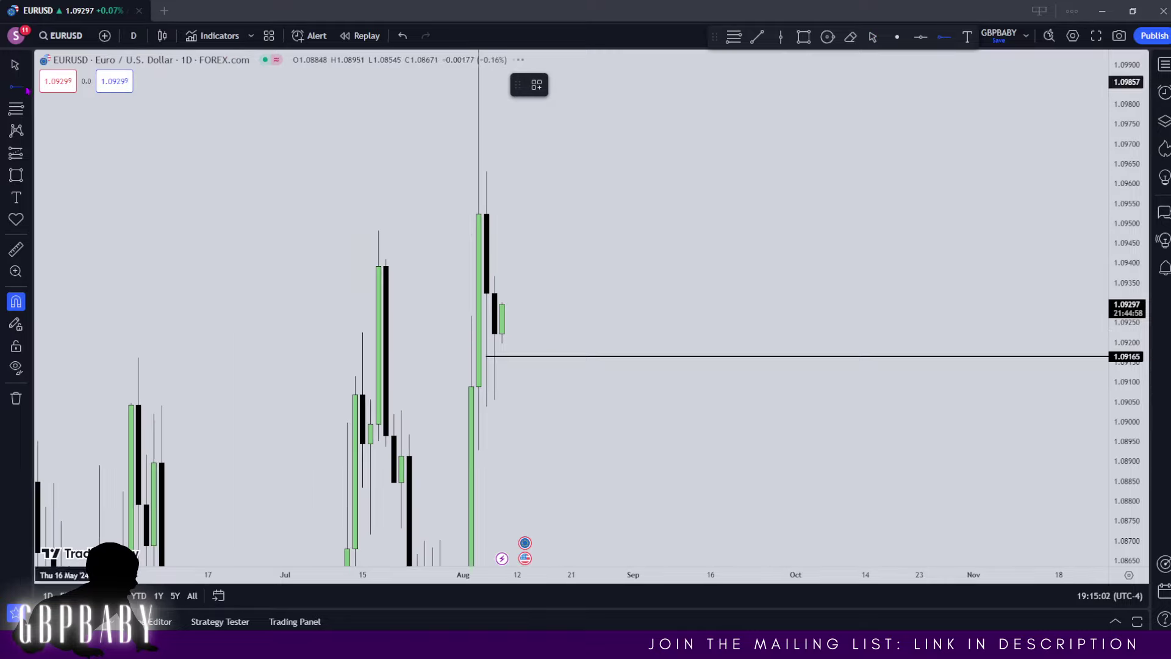
{"action": "left_click", "coordinate": [495, 276]}
{"action": "left_click", "coordinate": [649, 84]}
{"action": "left_click", "coordinate": [514, 404]}
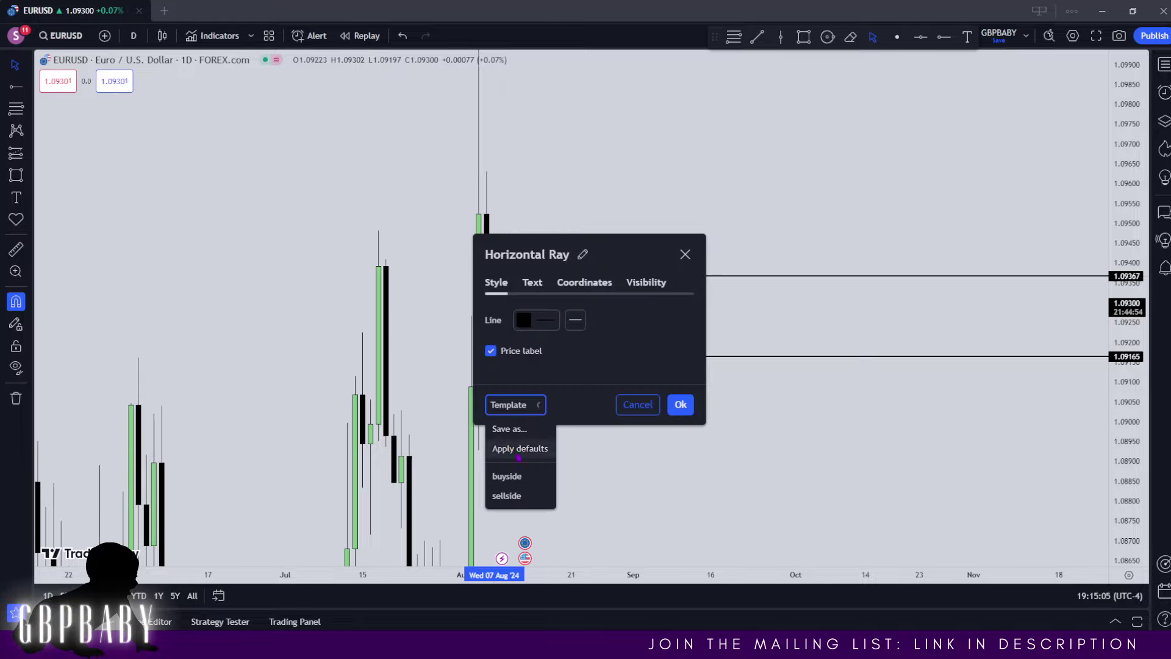
{"action": "left_click", "coordinate": [506, 475]}
{"action": "left_click", "coordinate": [679, 404]}
- Duplicate the Buyside Liquidity ray onto the 6 August high at 1.09631 and the 5 August high at 1.10088
{"action": "left_click_drag", "start_coordinate": [520, 275], "coordinate": [486, 171]}
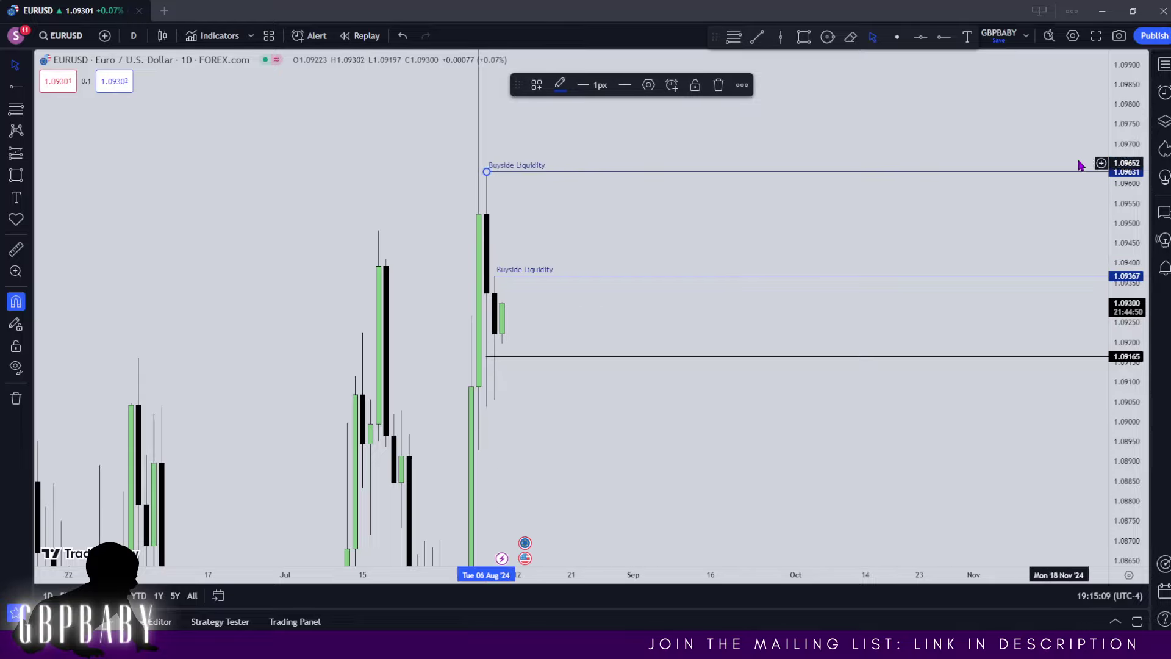
{"action": "left_click_drag", "start_coordinate": [1116, 195], "coordinate": [1114, 348]}
{"action": "left_click_drag", "start_coordinate": [531, 216], "coordinate": [482, 98]}
- Switch EURUSD to the 1 hour interval and focus on the price action between the 1.09165 ray and the Buyside Liquidity rays
{"action": "left_click", "coordinate": [133, 36]}
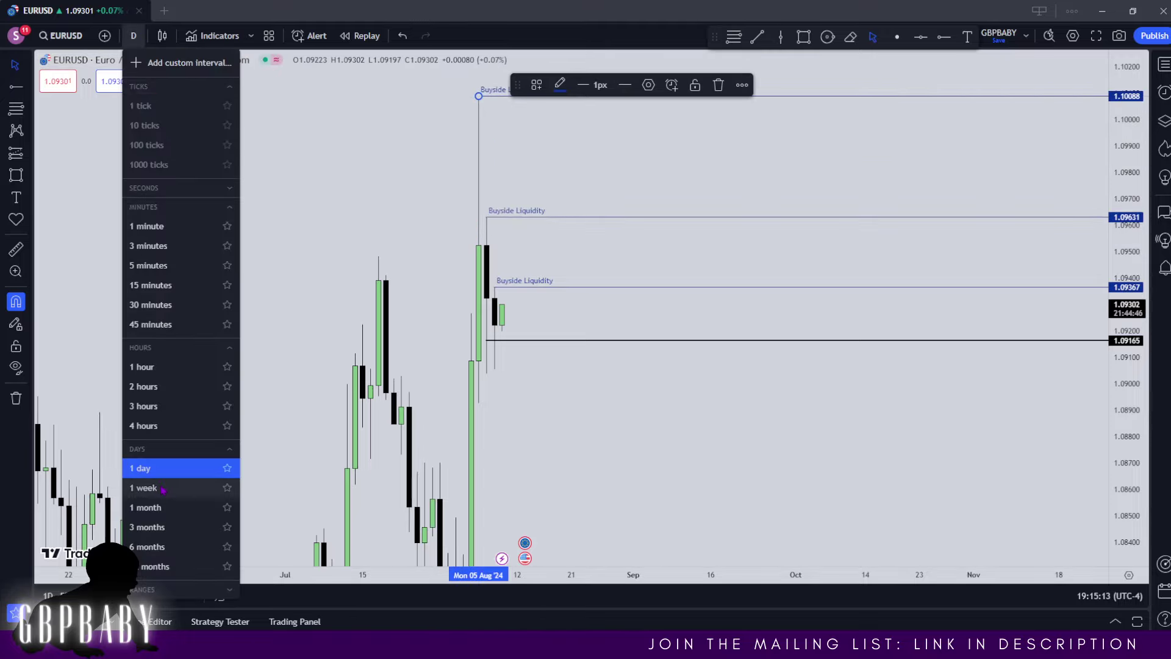
{"action": "left_click", "coordinate": [146, 366]}
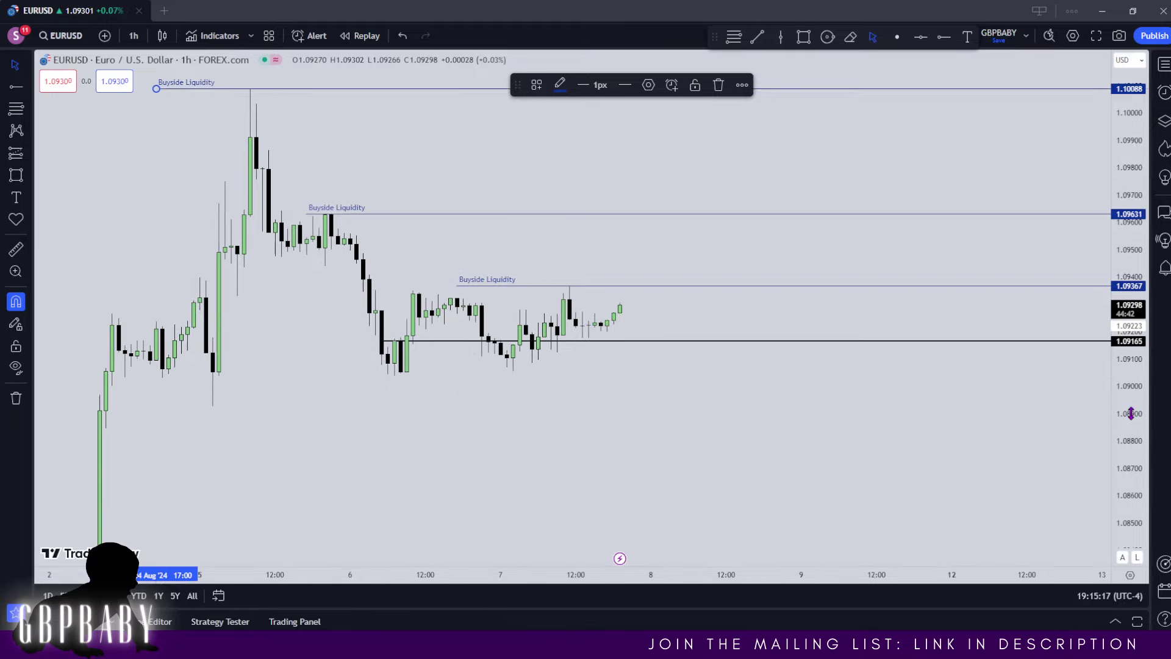
{"action": "left_click_drag", "start_coordinate": [1130, 413], "coordinate": [1130, 360]}
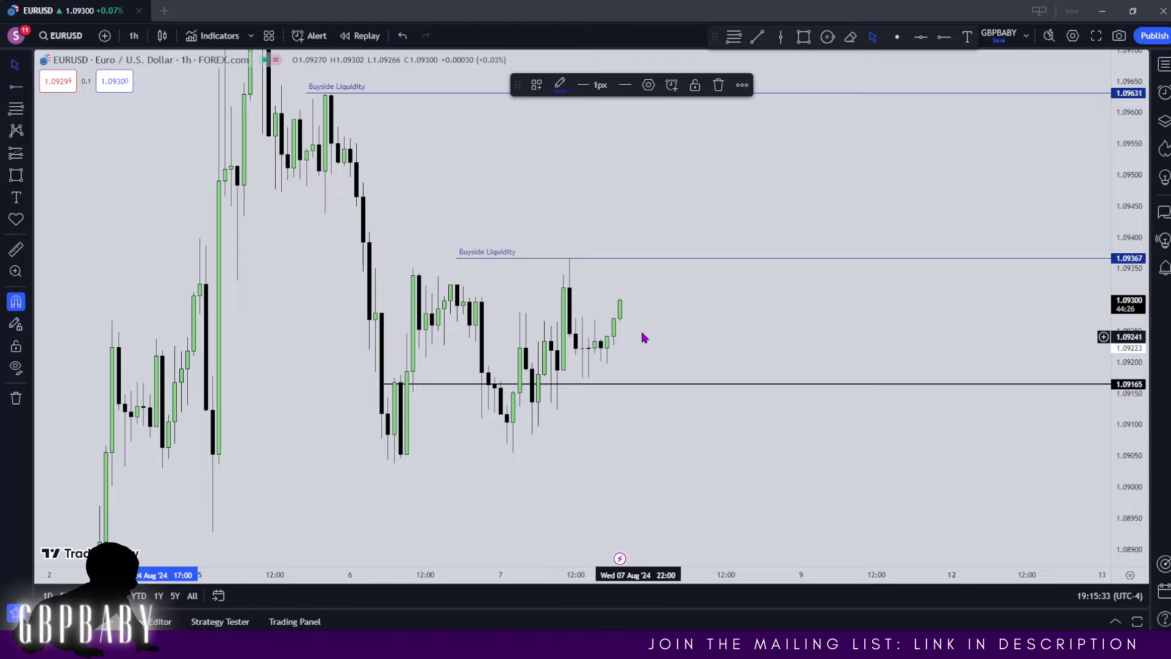
{"action": "left_click_drag", "start_coordinate": [745, 229], "coordinate": [806, 352]}
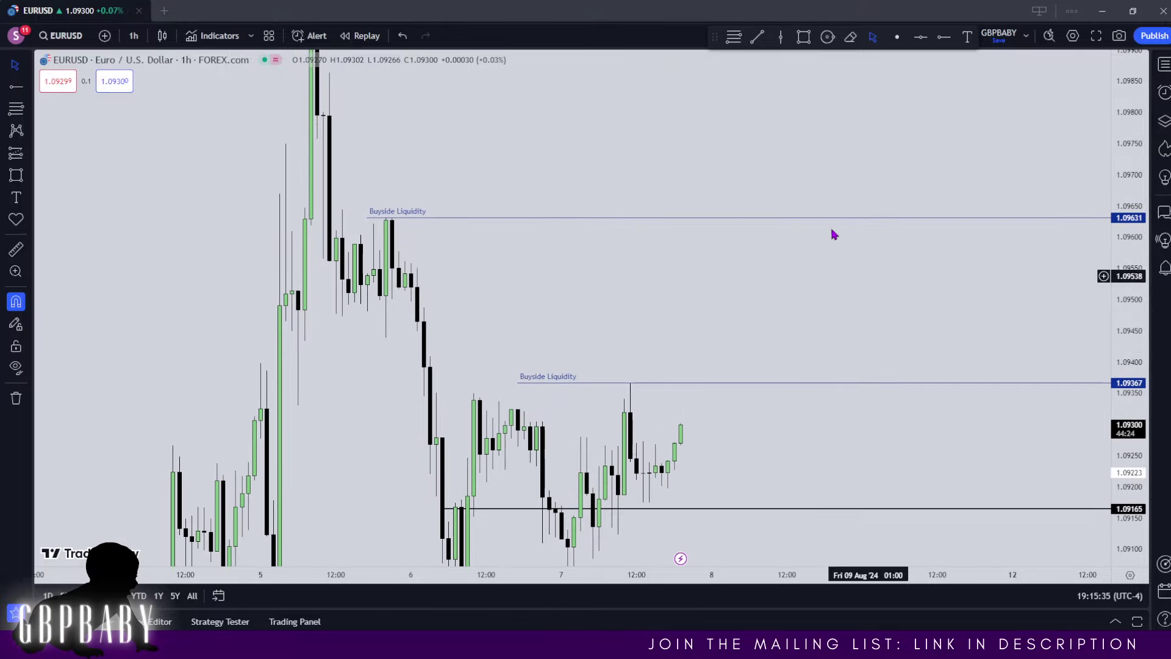
{"action": "left_click_drag", "start_coordinate": [640, 317], "coordinate": [678, 263]}
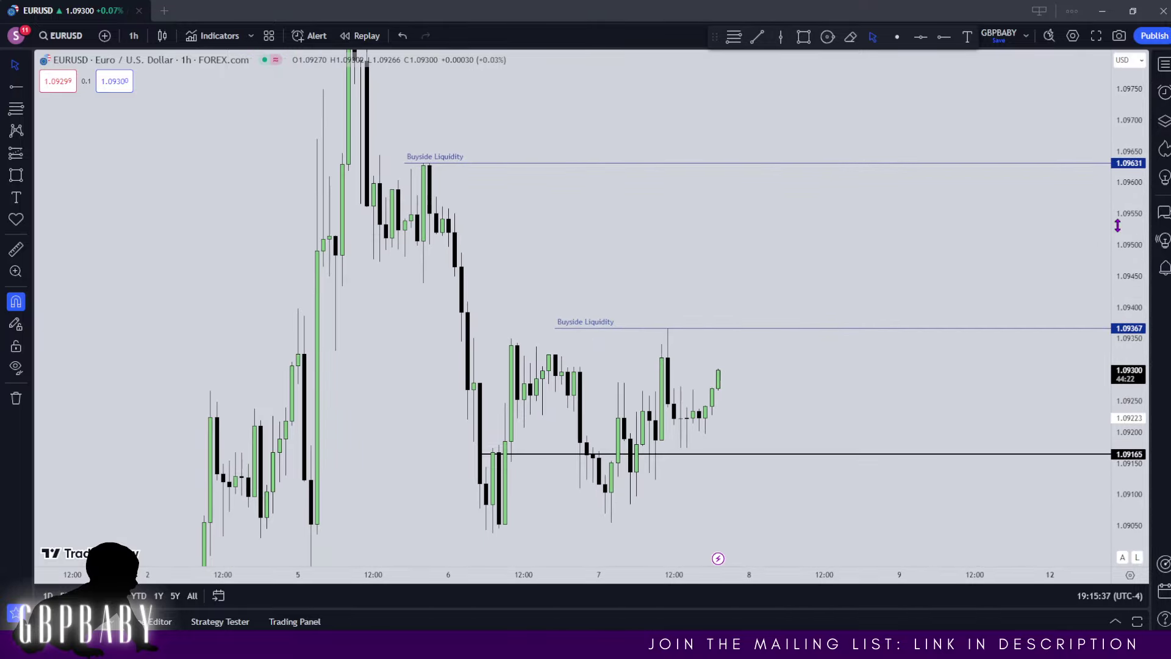
{"action": "left_click_drag", "start_coordinate": [1117, 226], "coordinate": [1117, 260]}
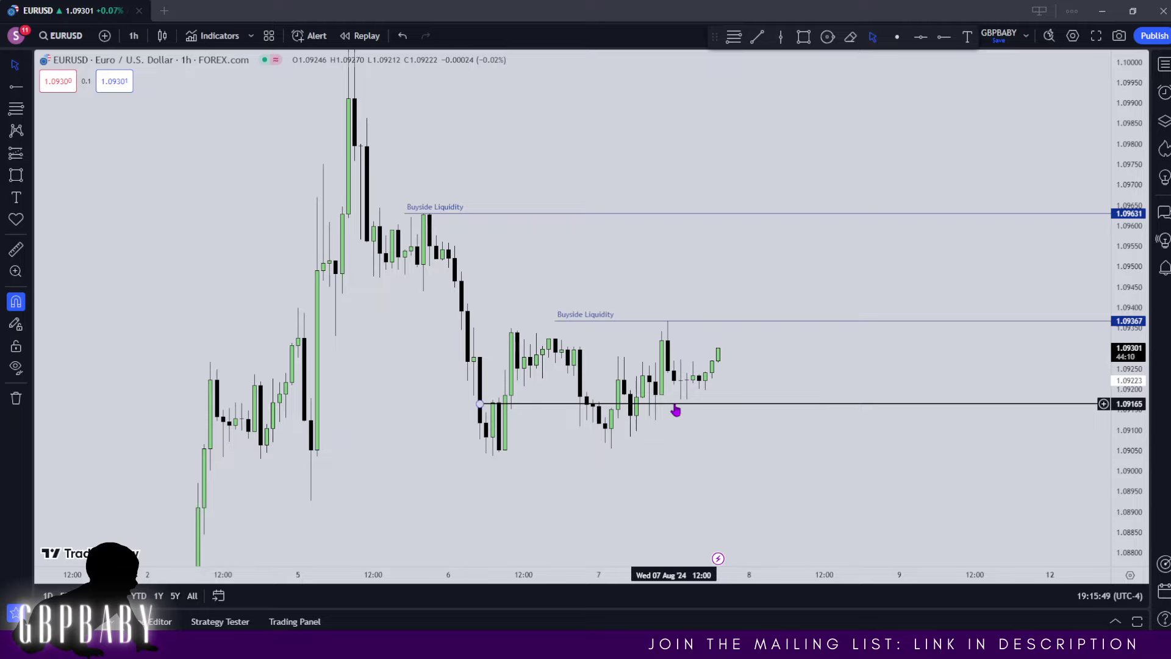
- Compare the hourly DXY and GBPUSD charts using the watchlist, and return to EURUSD with the watchlist hidden
{"action": "left_click", "coordinate": [1160, 72]}
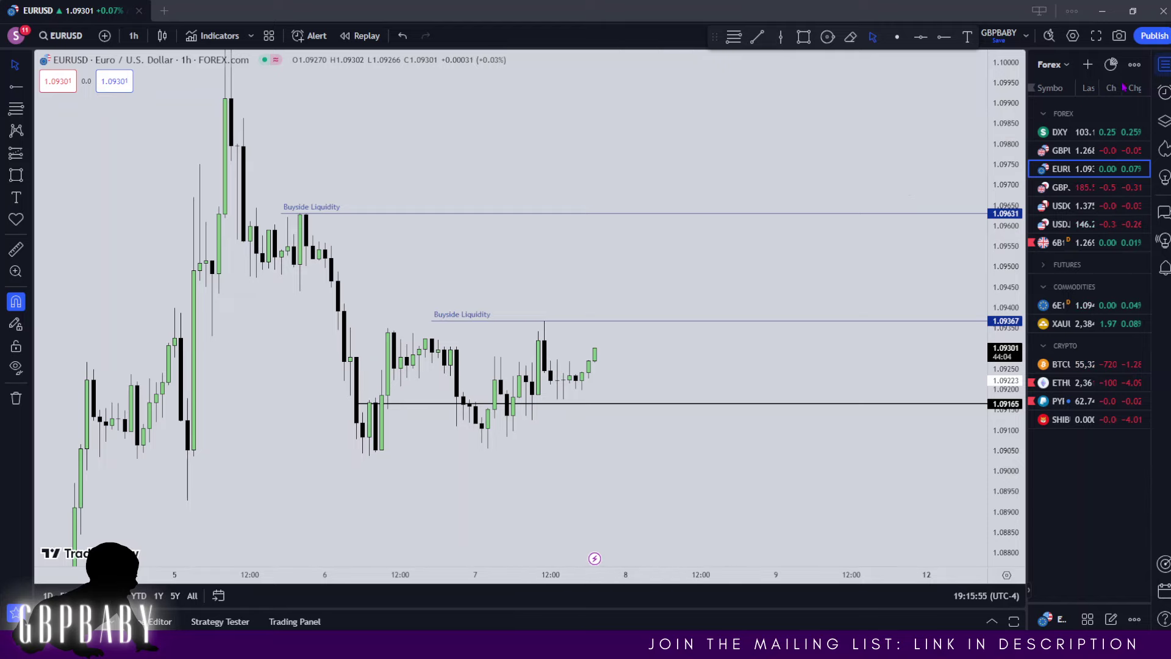
{"action": "left_click", "coordinate": [1064, 132]}
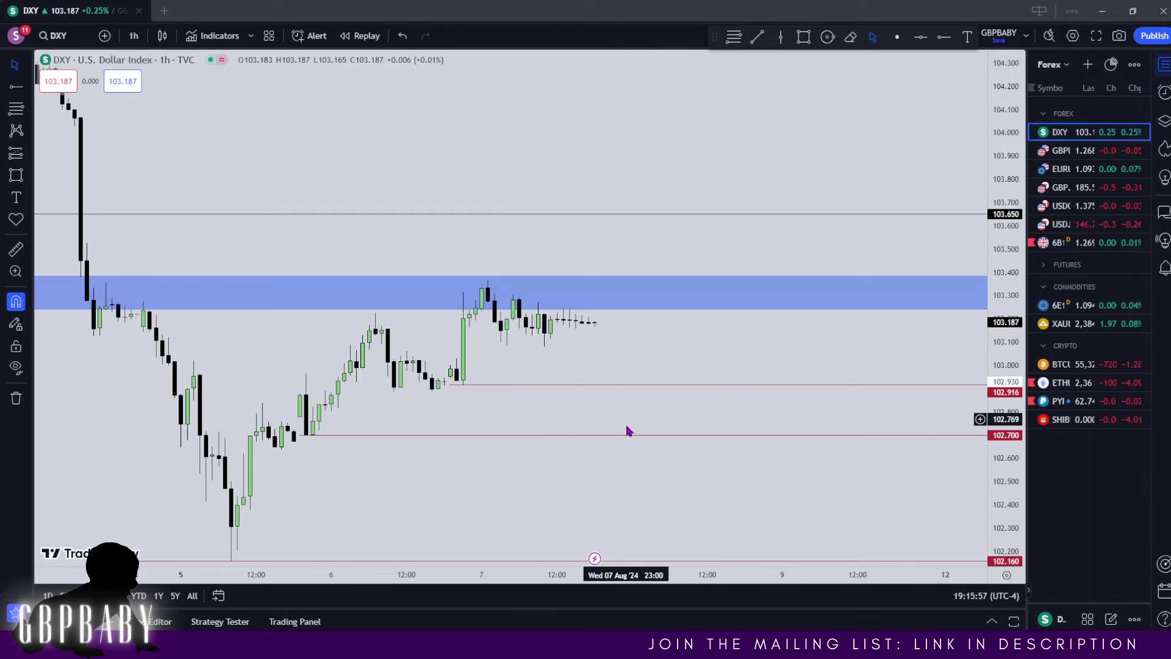
{"action": "key", "text": "Down"}
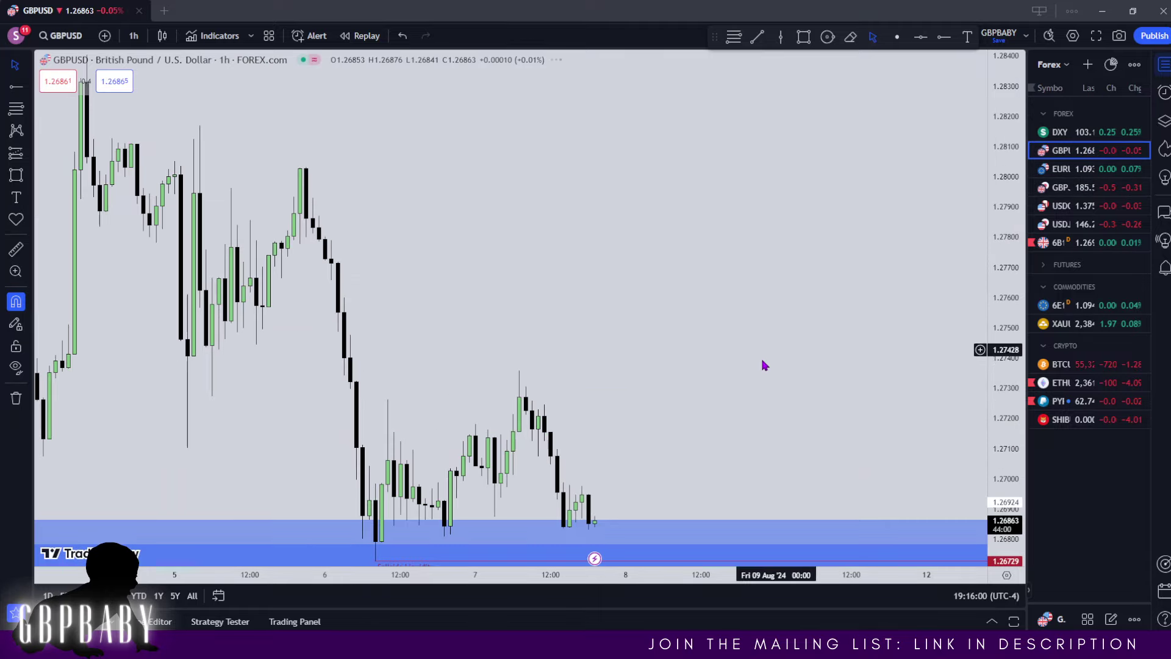
{"action": "left_click_drag", "start_coordinate": [764, 365], "coordinate": [784, 191]}
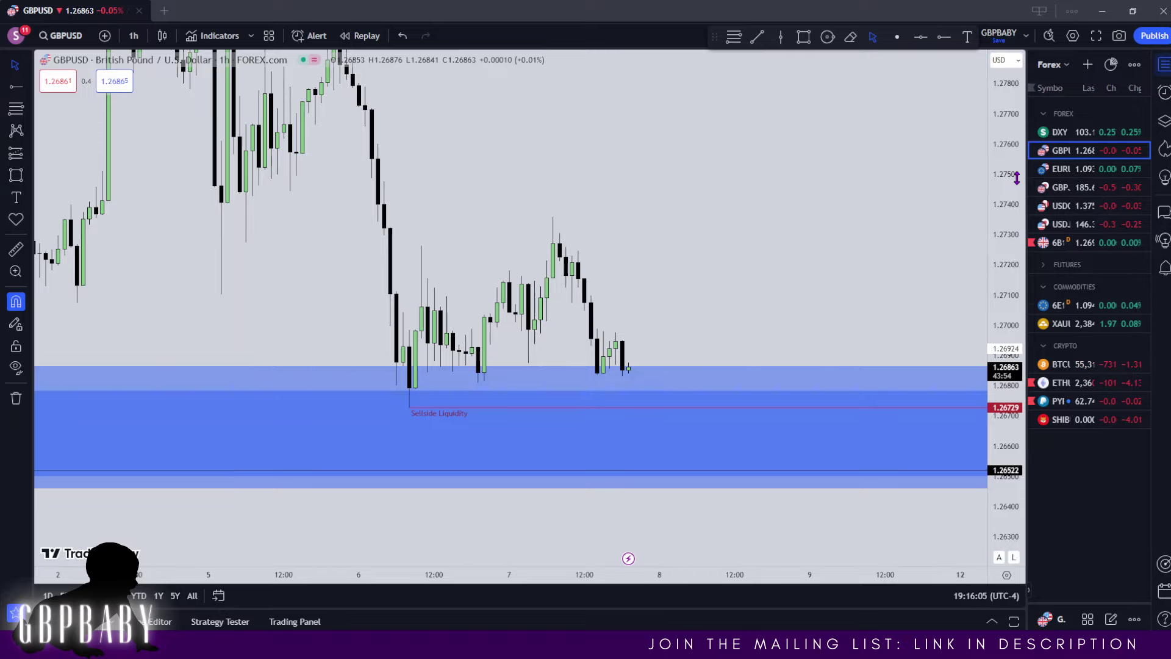
{"action": "left_click_drag", "start_coordinate": [1017, 178], "coordinate": [997, 370]}
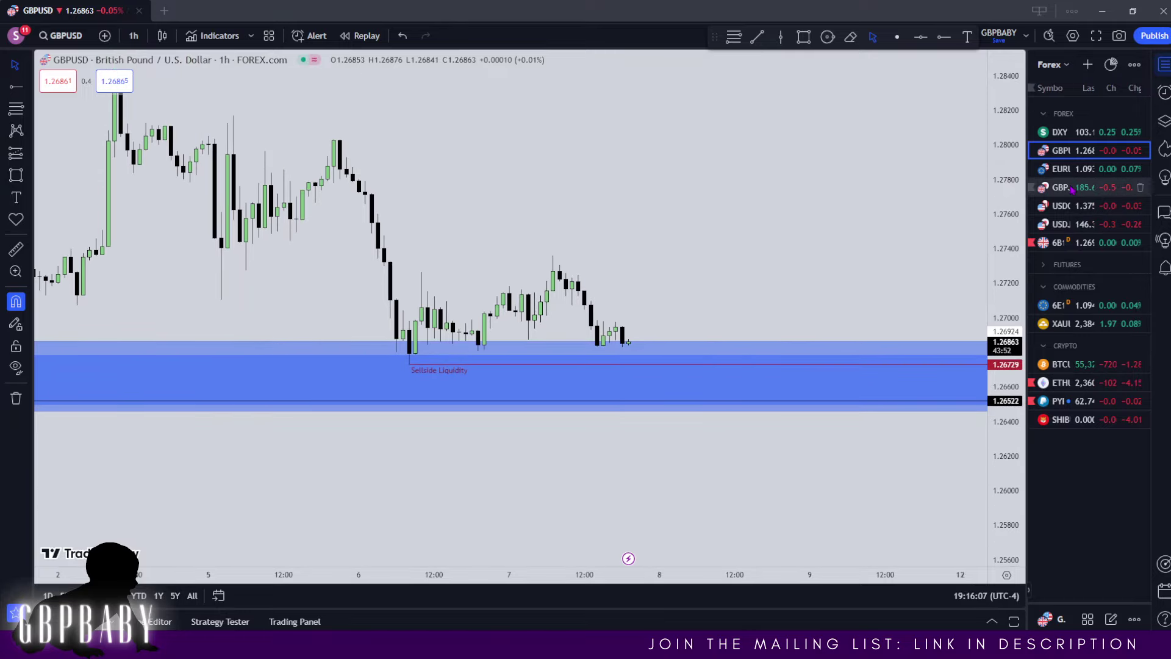
{"action": "left_click", "coordinate": [1097, 169]}
{"action": "left_click", "coordinate": [1164, 64]}
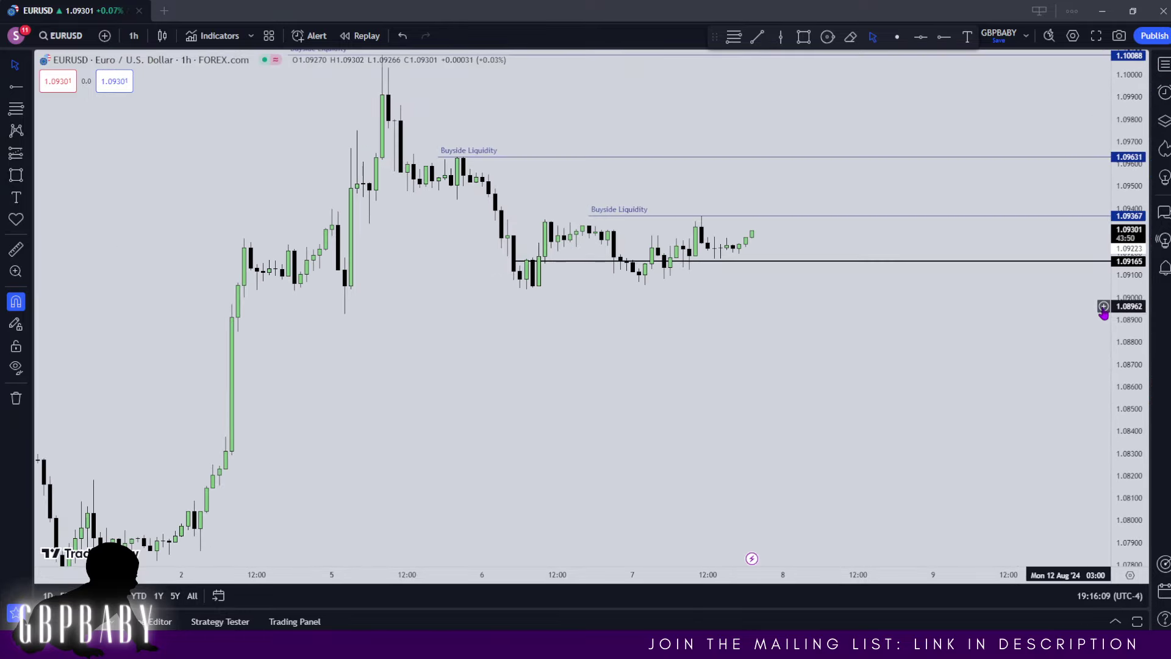
{"action": "left_click_drag", "start_coordinate": [1114, 297], "coordinate": [1114, 152]}
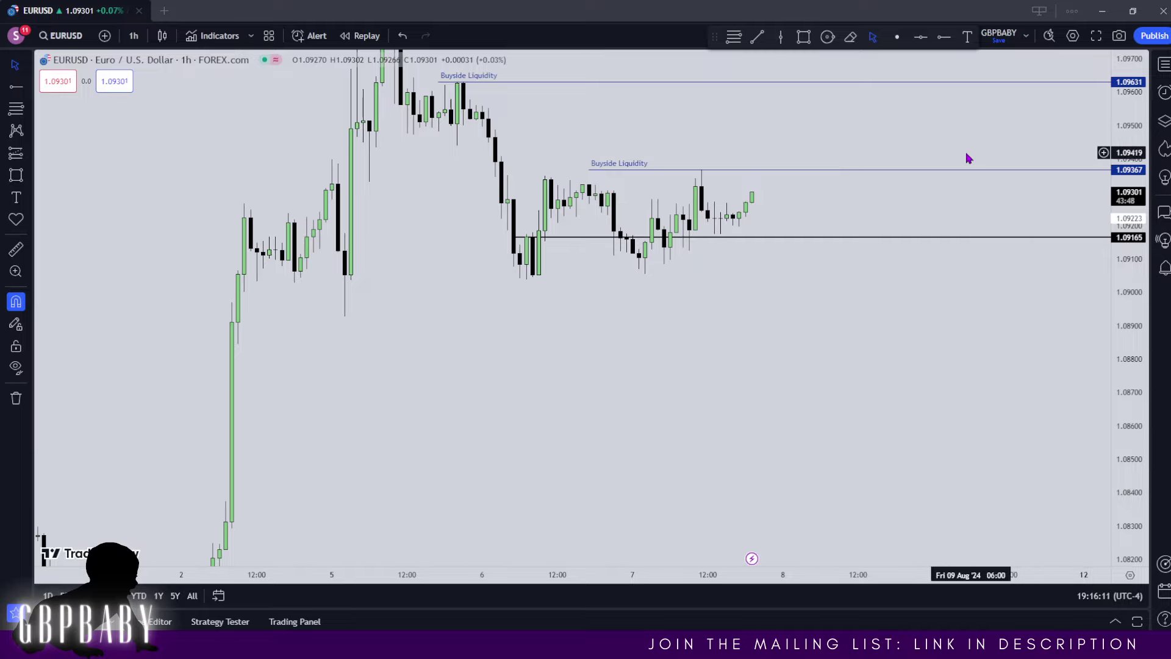